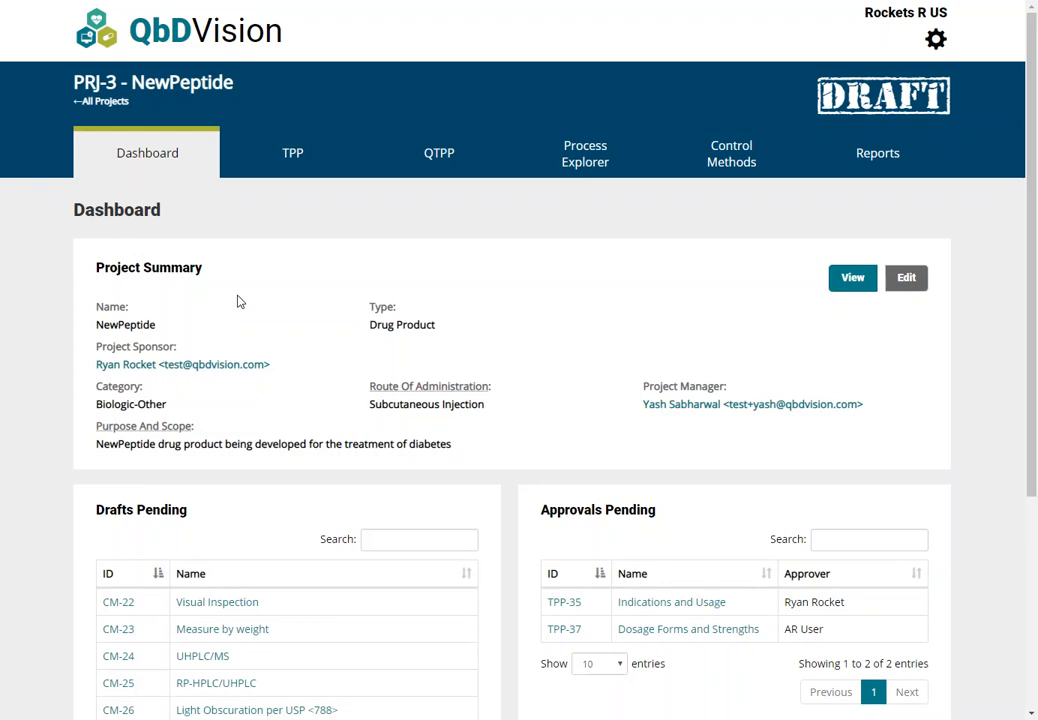
# - Open the project's QTPP and consult its definition, its guidance document and the definition of Final Quality Attributes
pyautogui.click(438, 157)
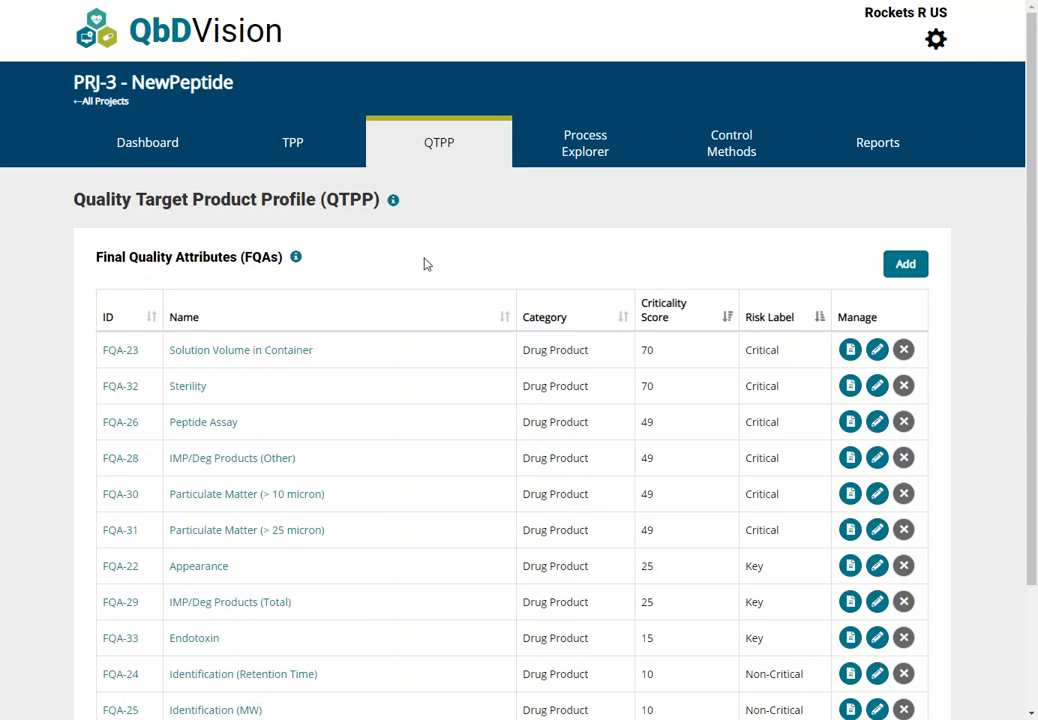
pyautogui.moveTo(397, 206)
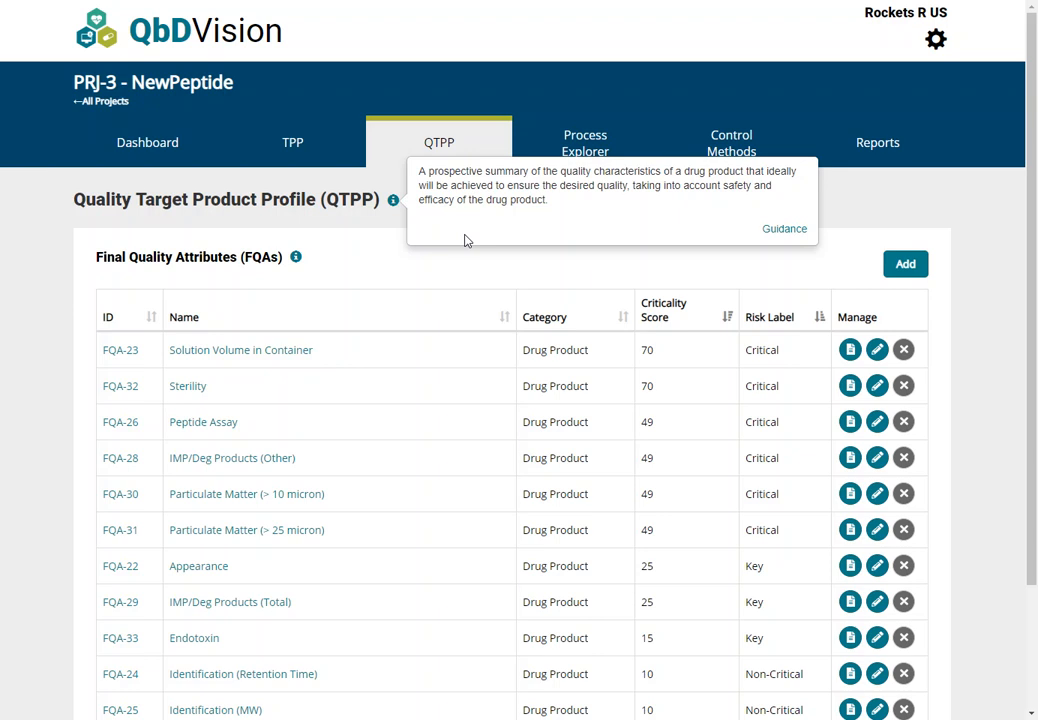
pyautogui.click(785, 229)
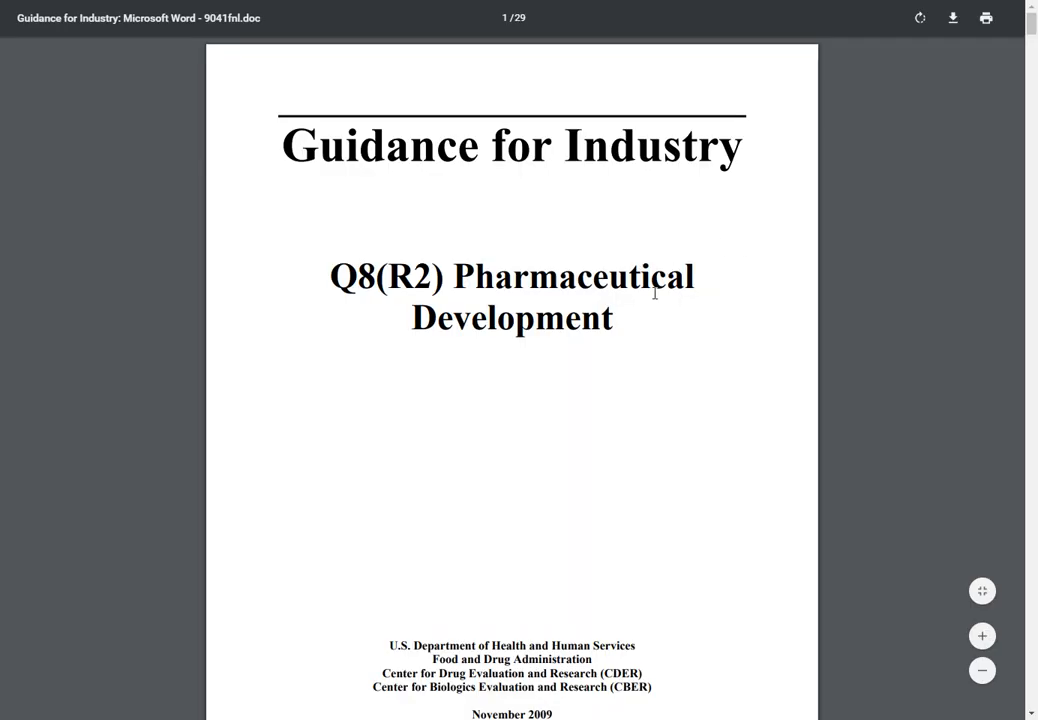
pyautogui.hotkey('ctrl', 'w')
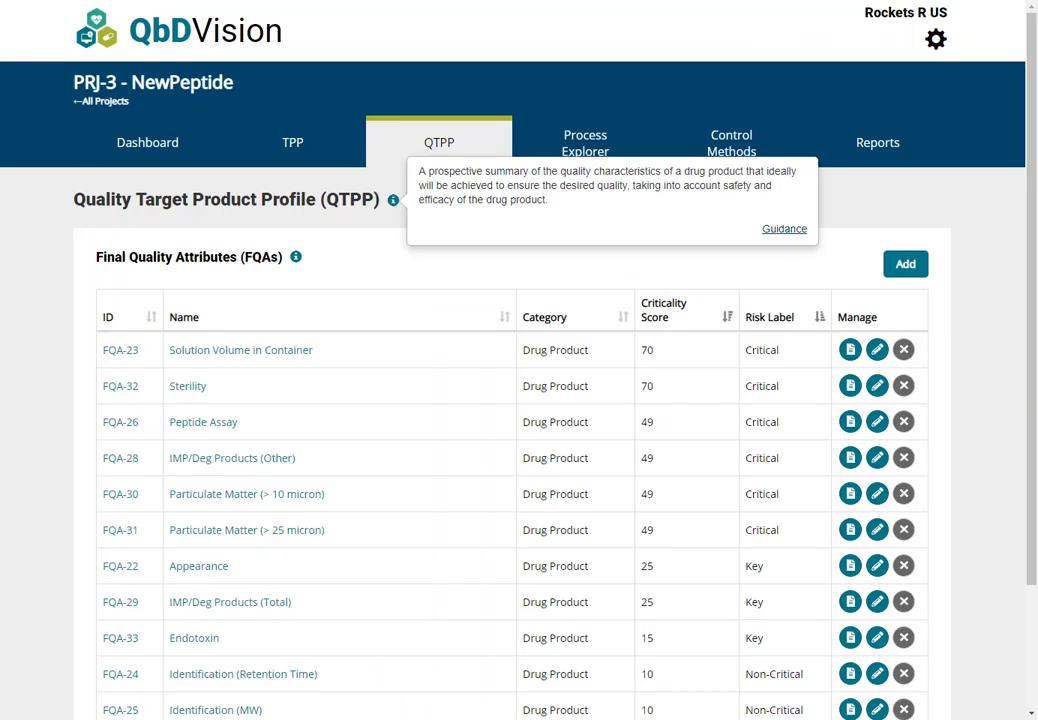
pyautogui.click(605, 281)
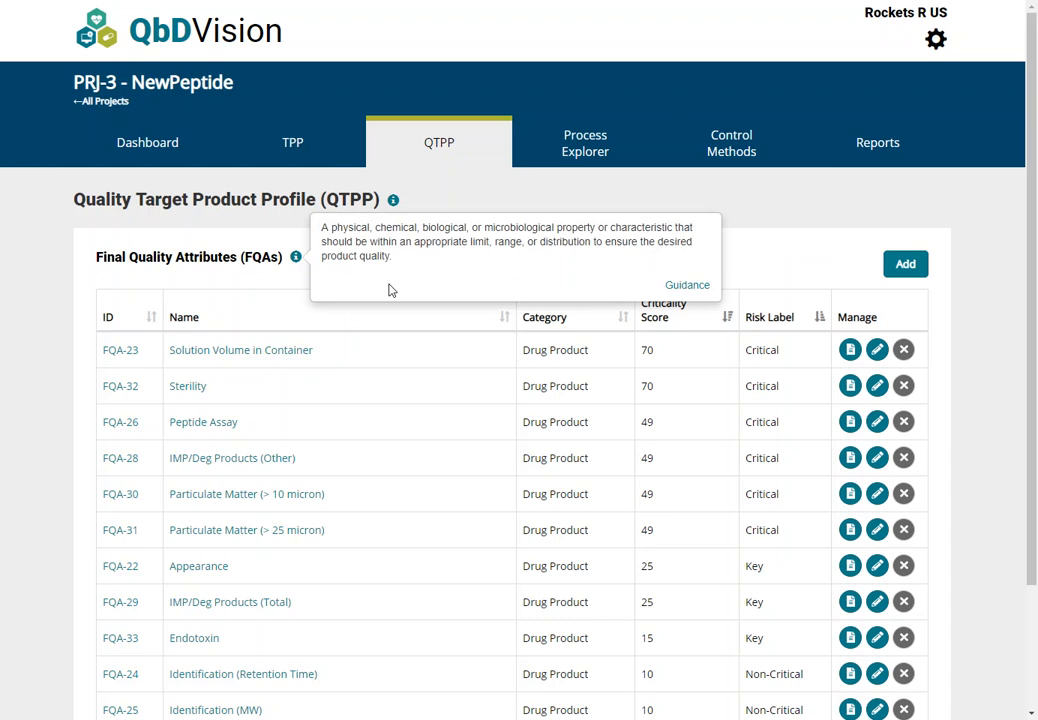
pyautogui.click(296, 290)
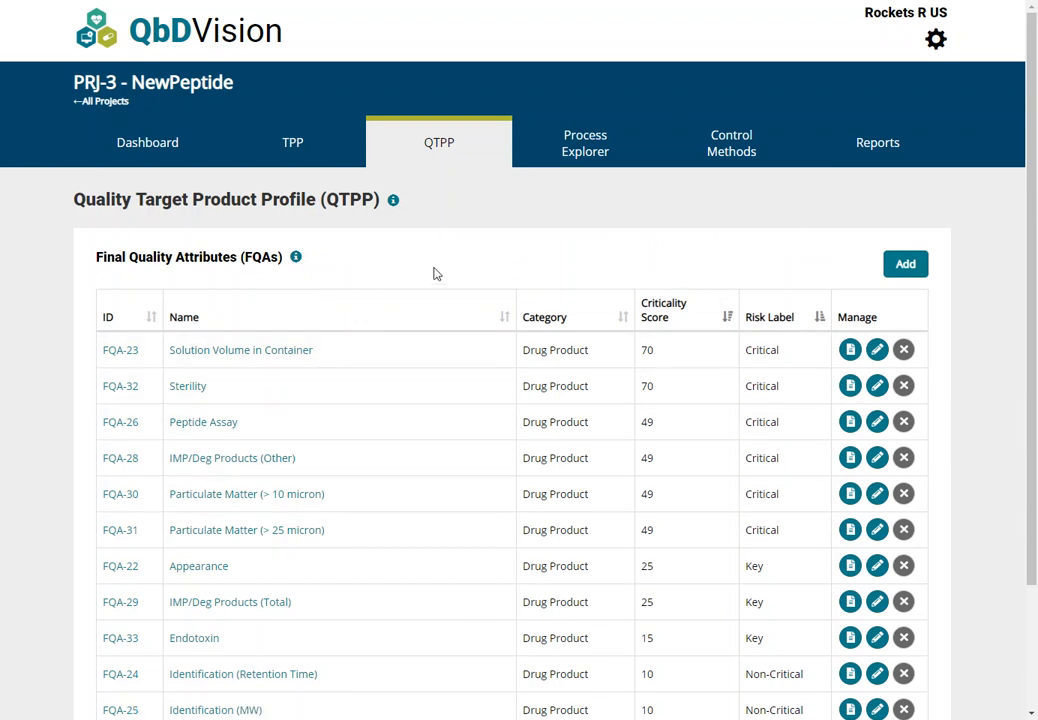
# - Start a new Final Quality Attribute and collapse all its form sections from Acceptance Criteria through References & Standards
pyautogui.click(911, 266)
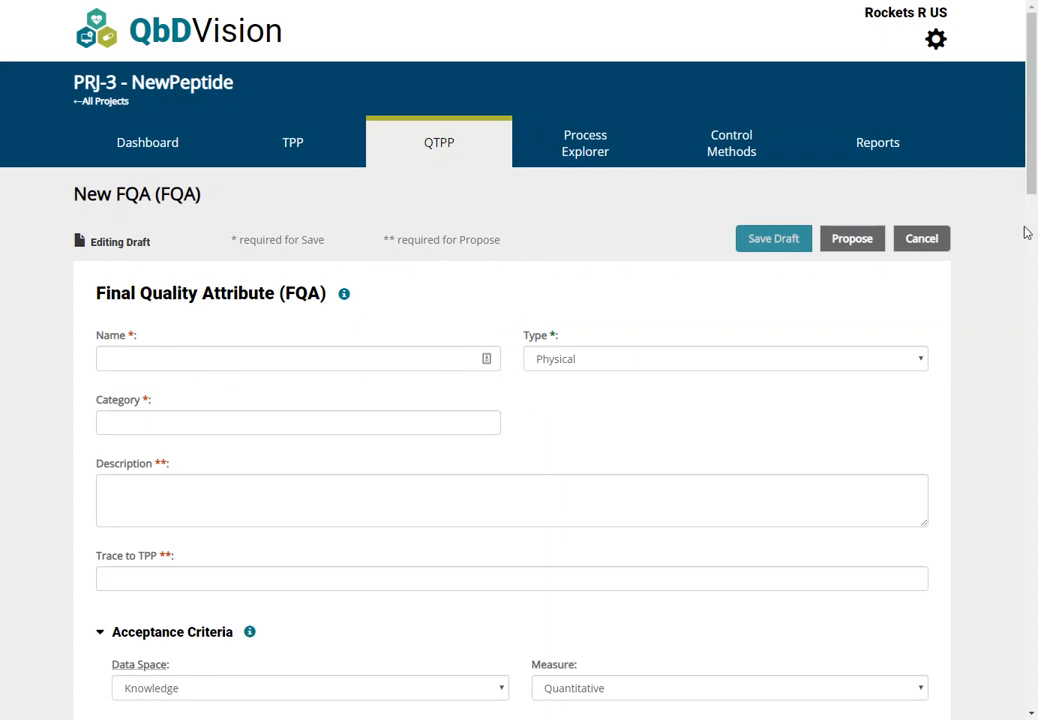
pyautogui.moveTo(1032, 188); pyautogui.dragTo(1035, 255)
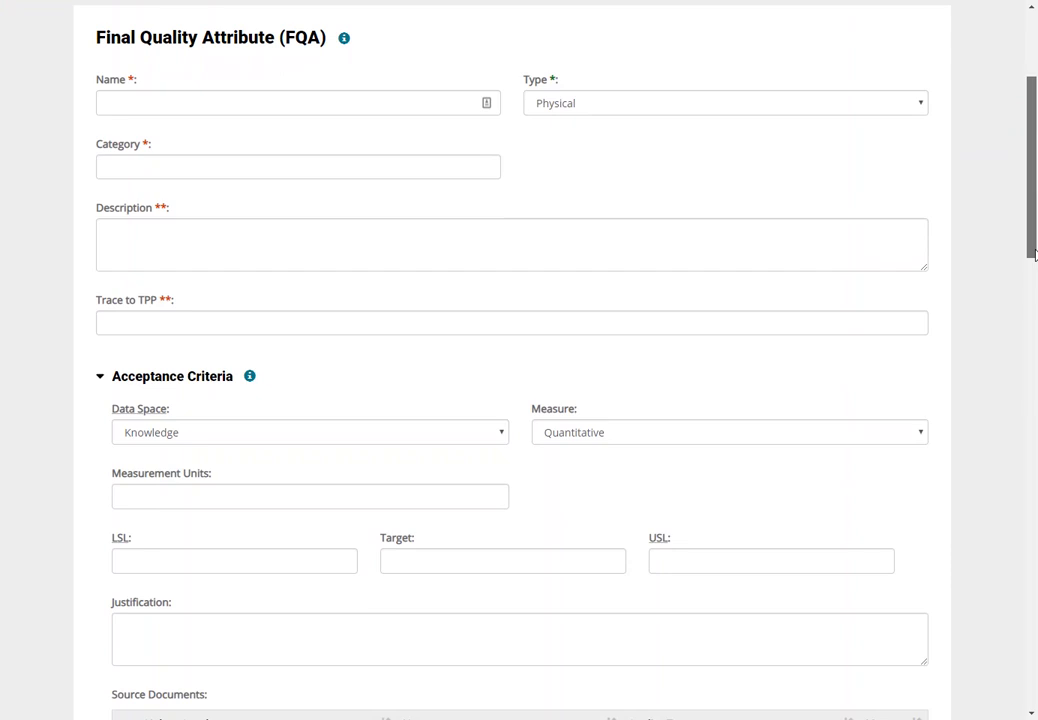
pyautogui.moveTo(1035, 255); pyautogui.dragTo(1031, 329)
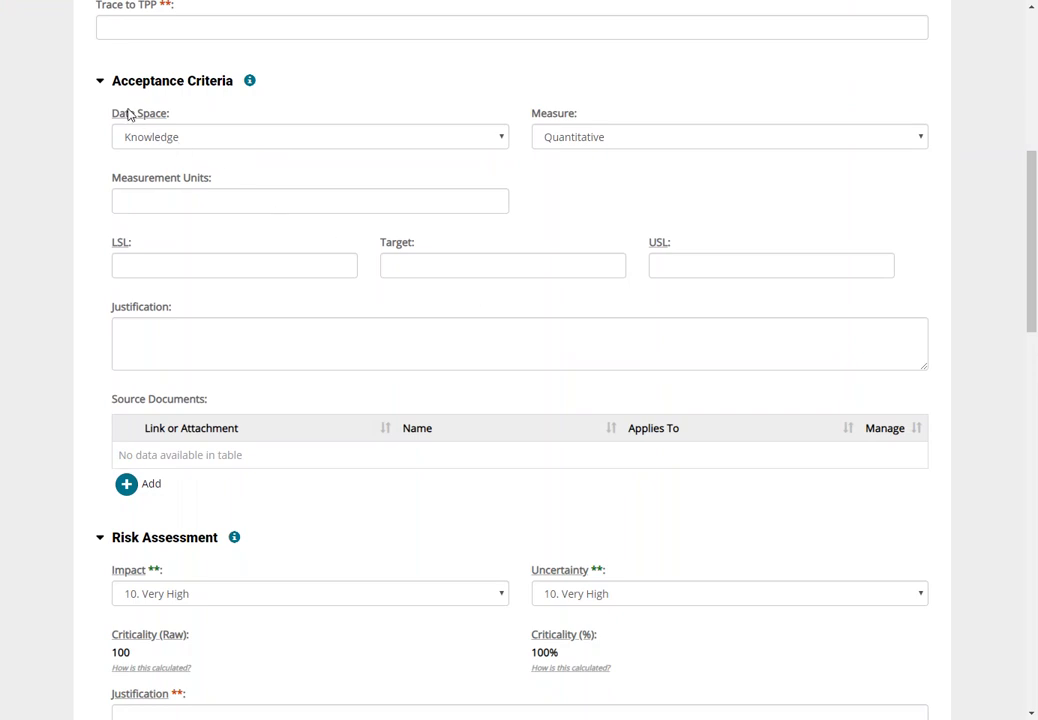
pyautogui.click(99, 81)
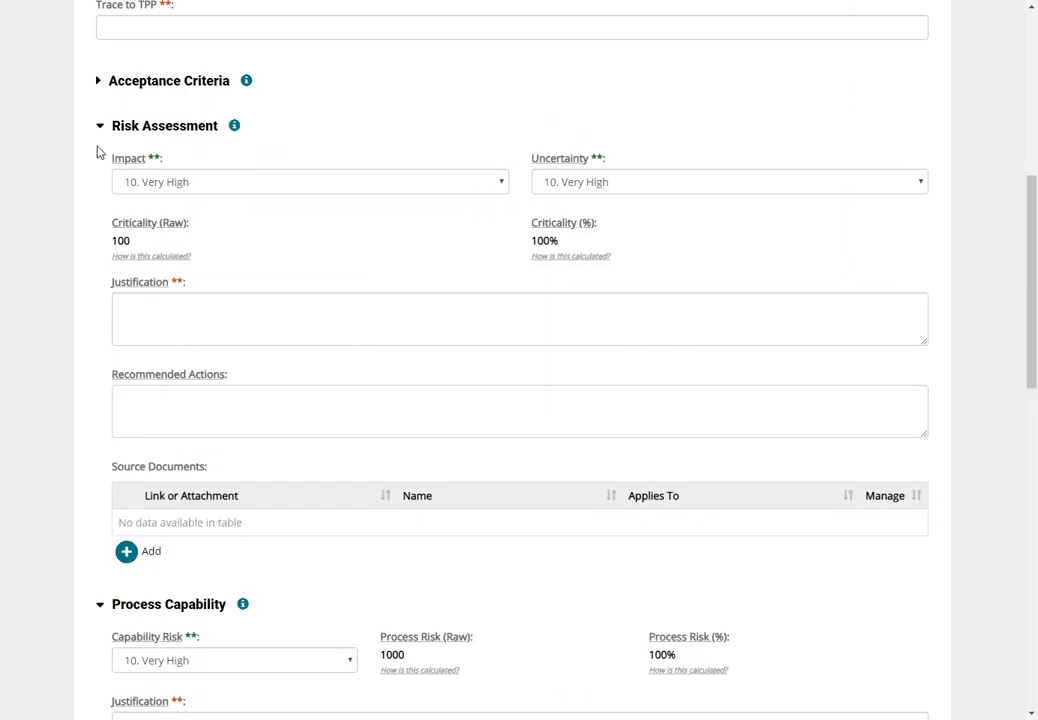
pyautogui.click(99, 126)
pyautogui.click(98, 171)
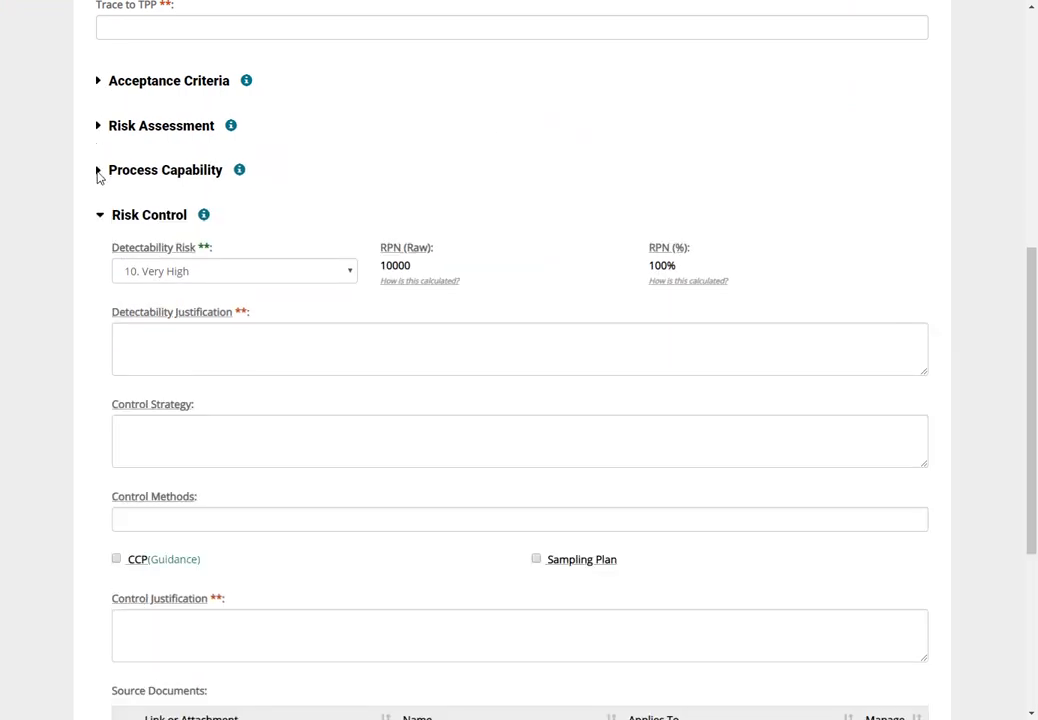
pyautogui.click(100, 215)
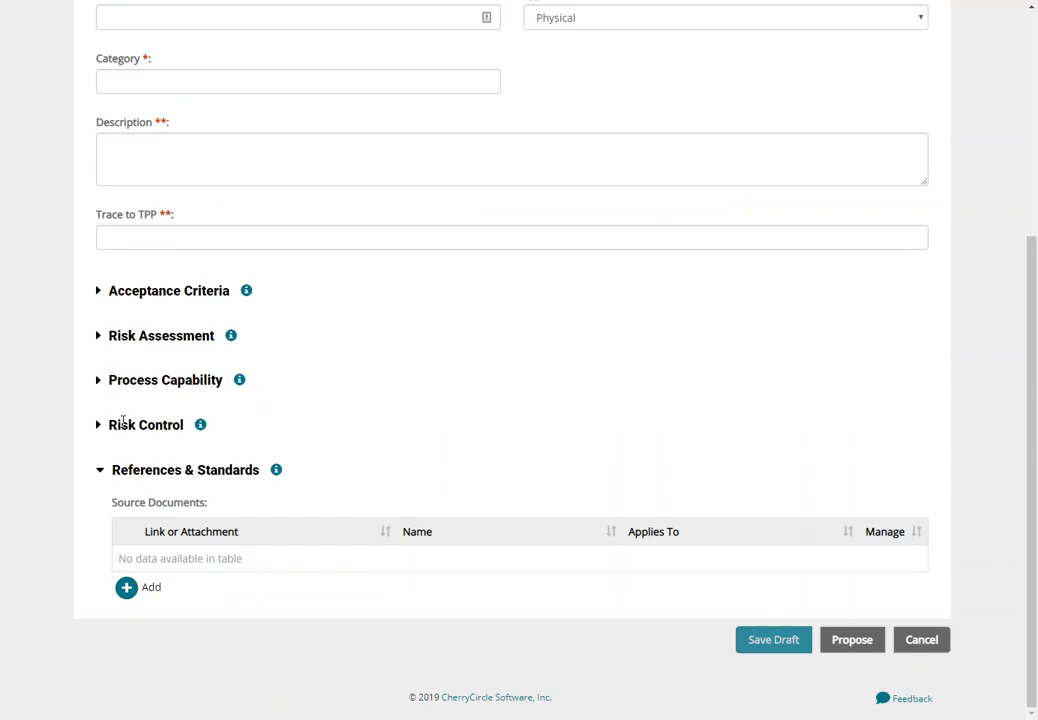
pyautogui.click(99, 474)
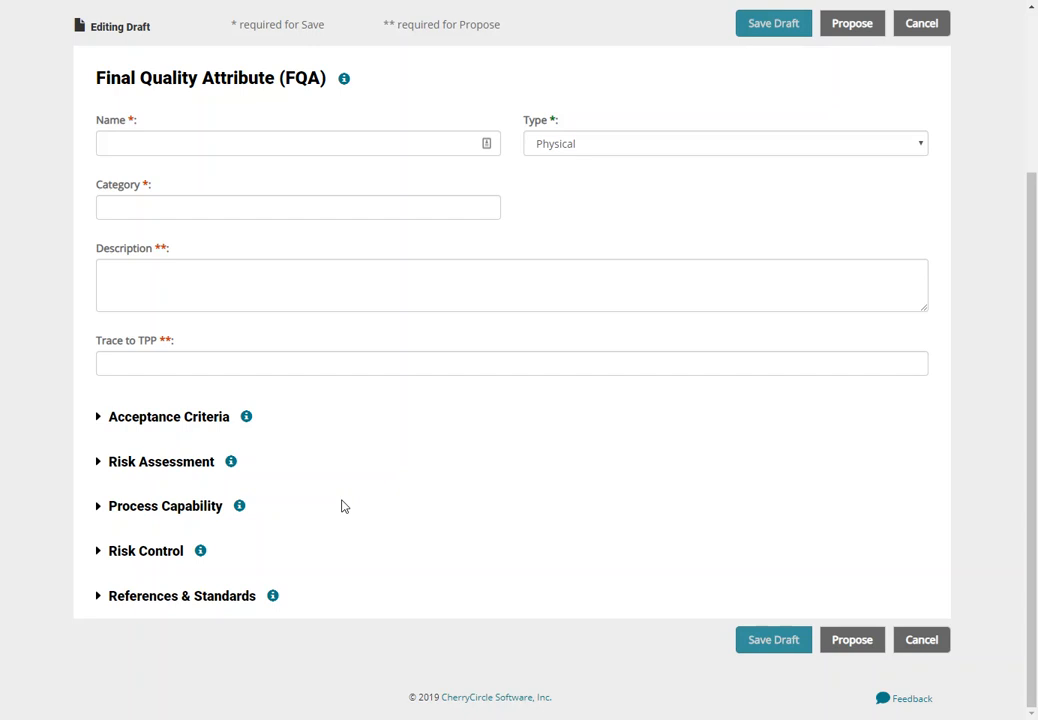
# - Name the new quality attribute "Demo FQA" and set its type to Biological
pyautogui.click(136, 145)
pyautogui.write('Demo')
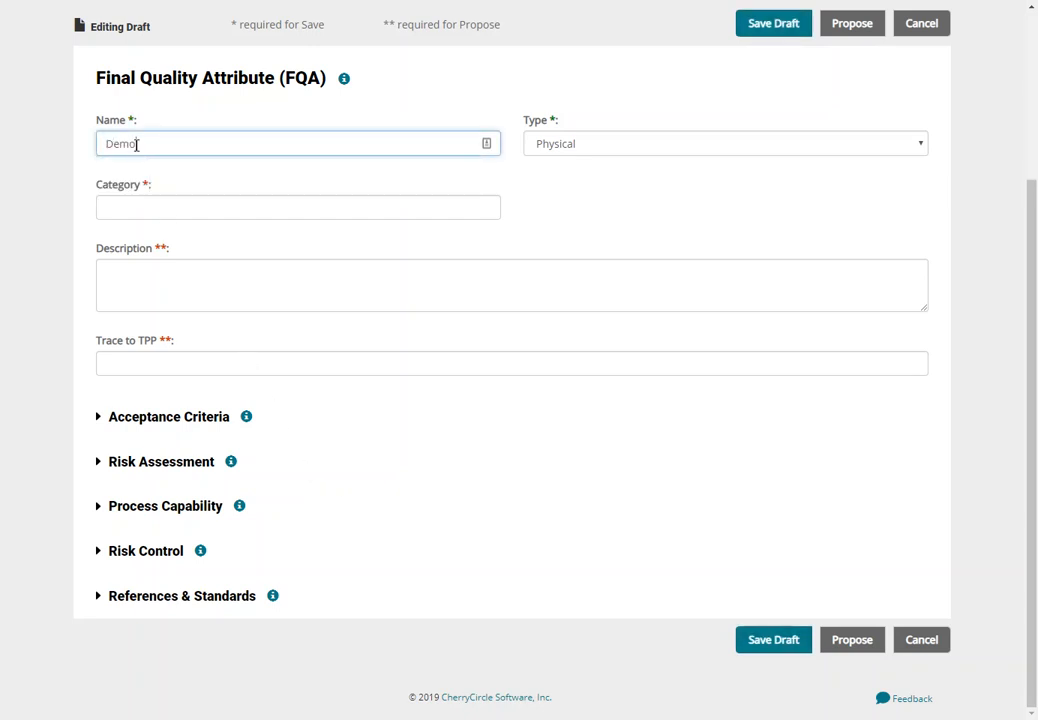
pyautogui.write(' FQA')
pyautogui.click(556, 143)
pyautogui.click(557, 165)
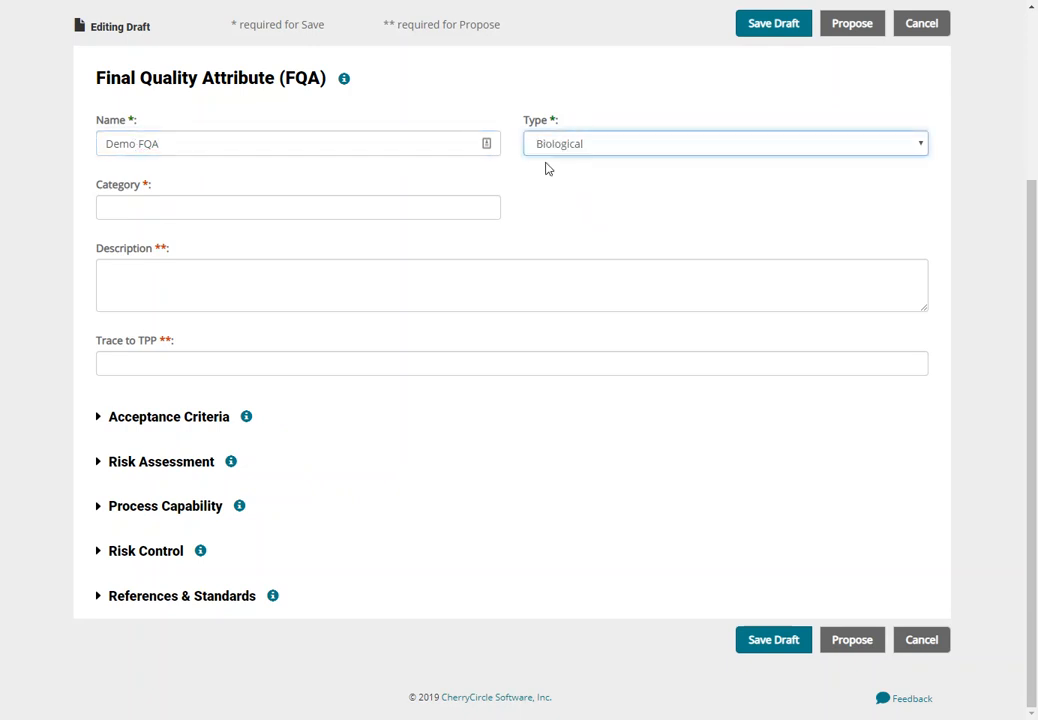
# - Assign the Drug Substance category to the quality attribute
pyautogui.click(361, 208)
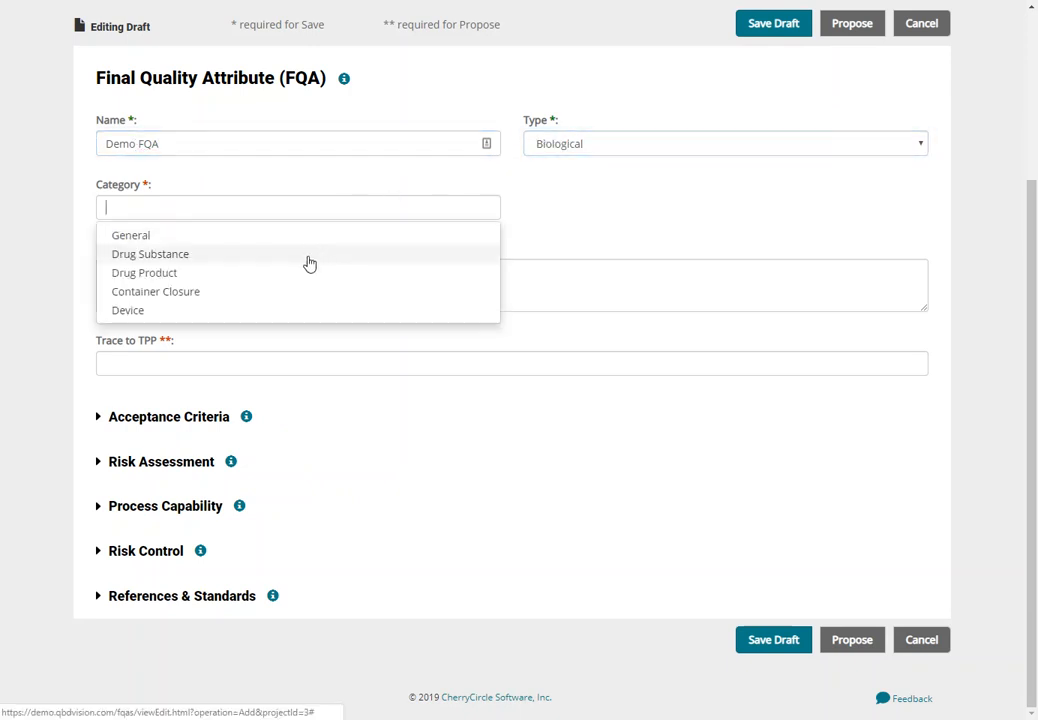
pyautogui.click(309, 263)
pyautogui.click(314, 206)
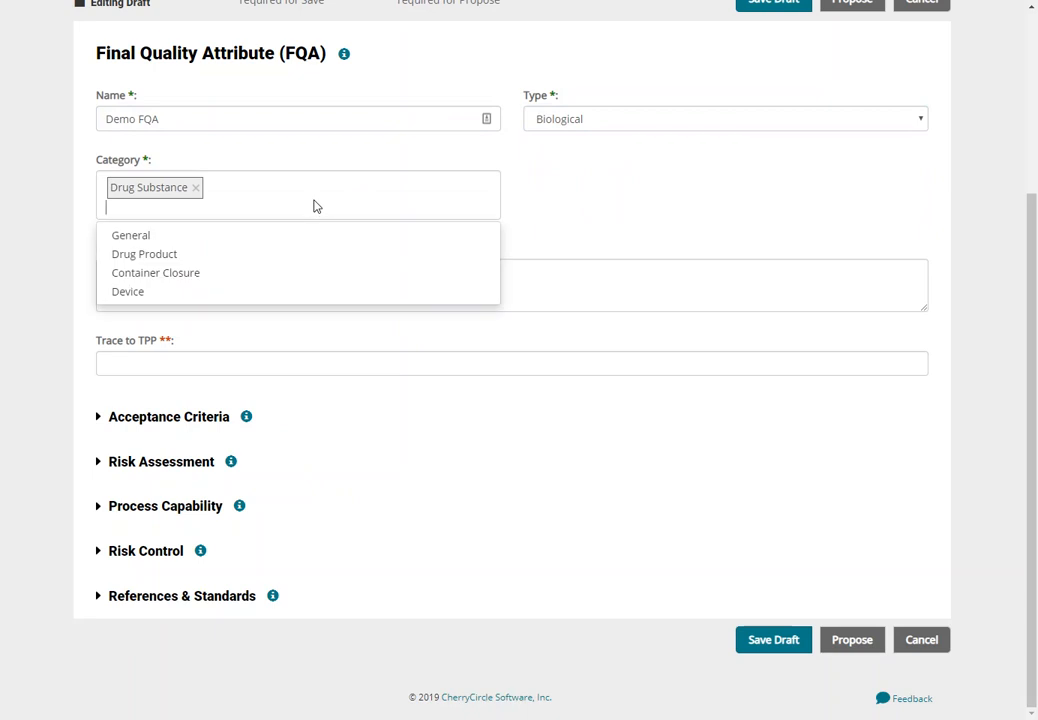
pyautogui.click(548, 210)
pyautogui.click(299, 294)
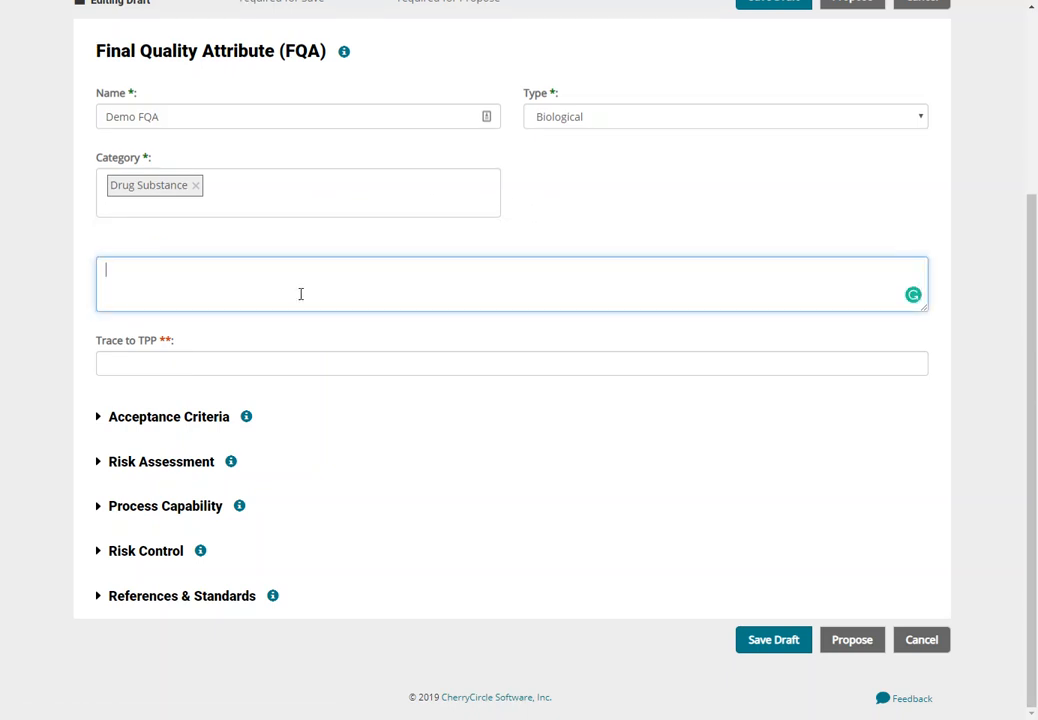
# - Trace the quality attribute to TPP-35 - Indications and Usage and TPP-37 - Dosage Forms and Strengths
pyautogui.click(268, 366)
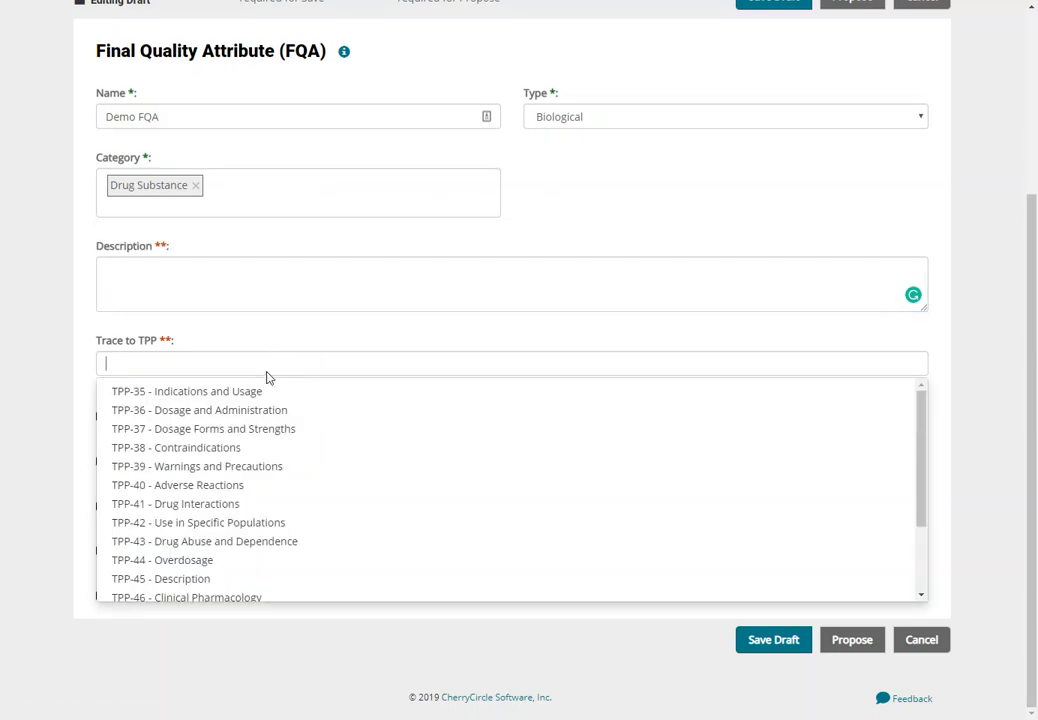
pyautogui.click(266, 398)
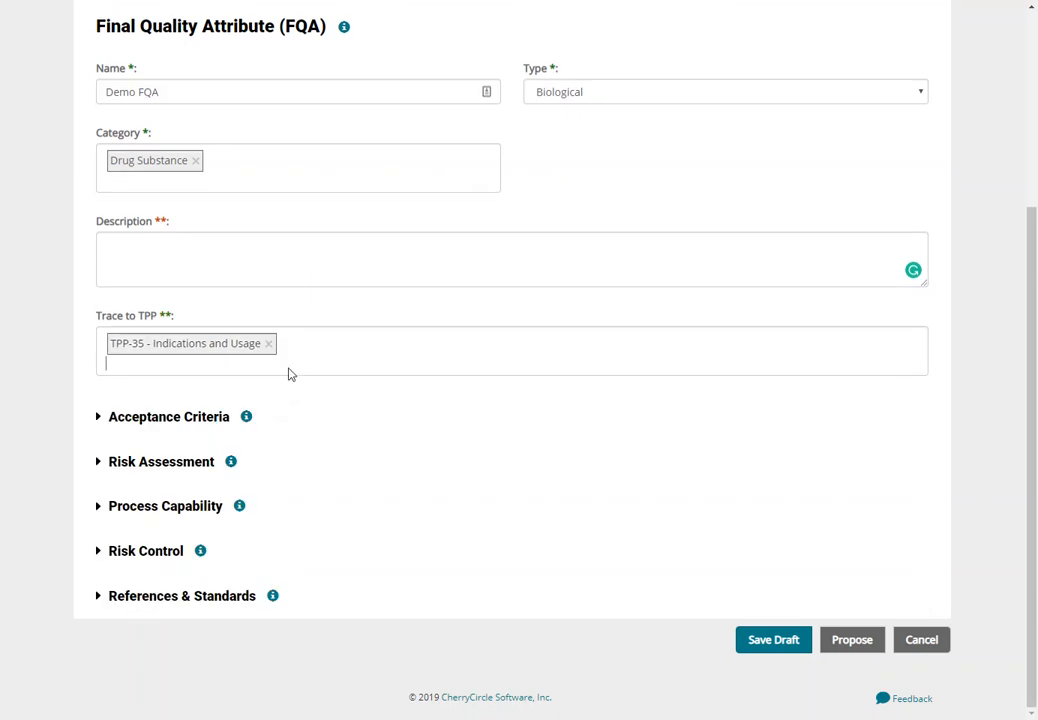
pyautogui.click(296, 366)
pyautogui.click(284, 409)
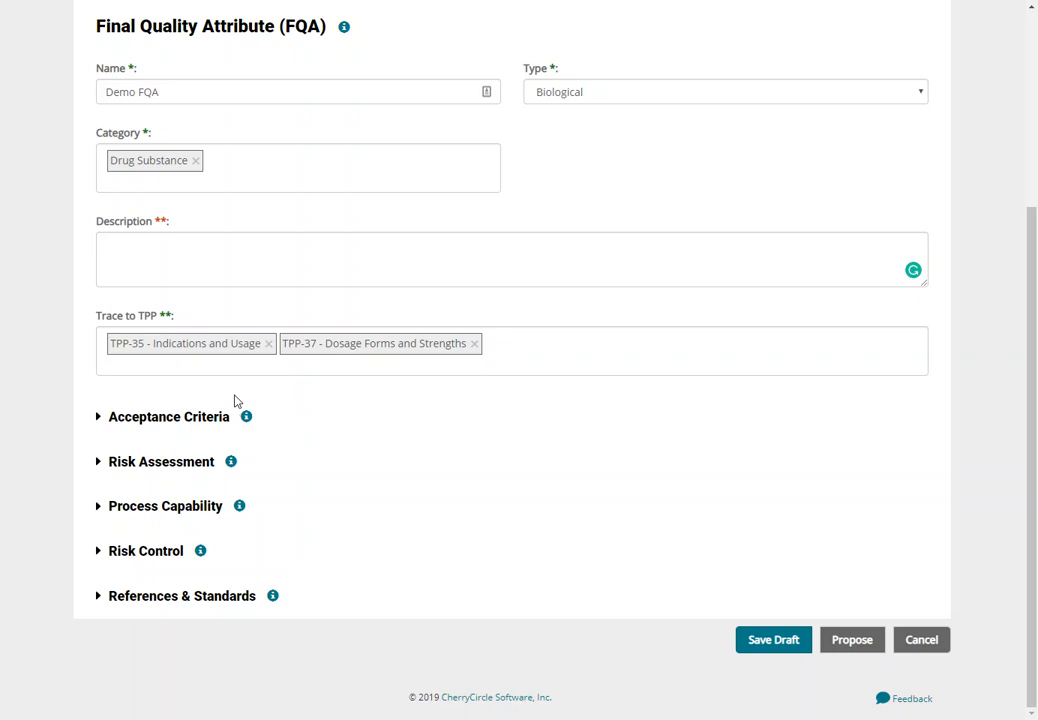
# - Expand the Acceptance Criteria section and read the definitions of the Data Space options
pyautogui.click(97, 418)
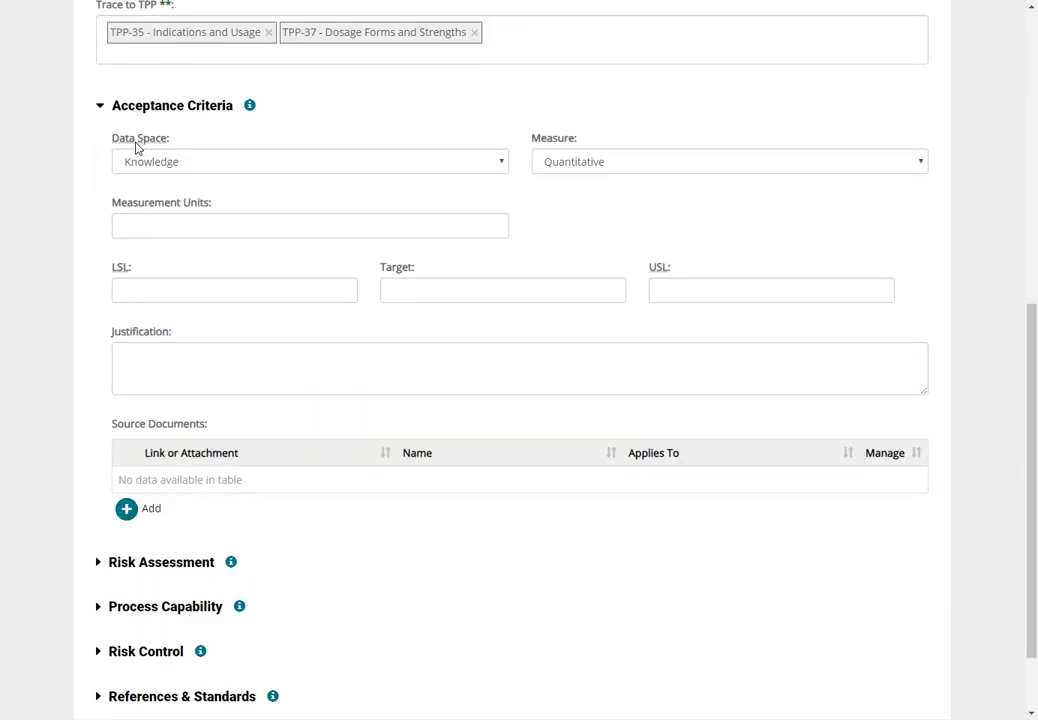
pyautogui.moveTo(134, 144)
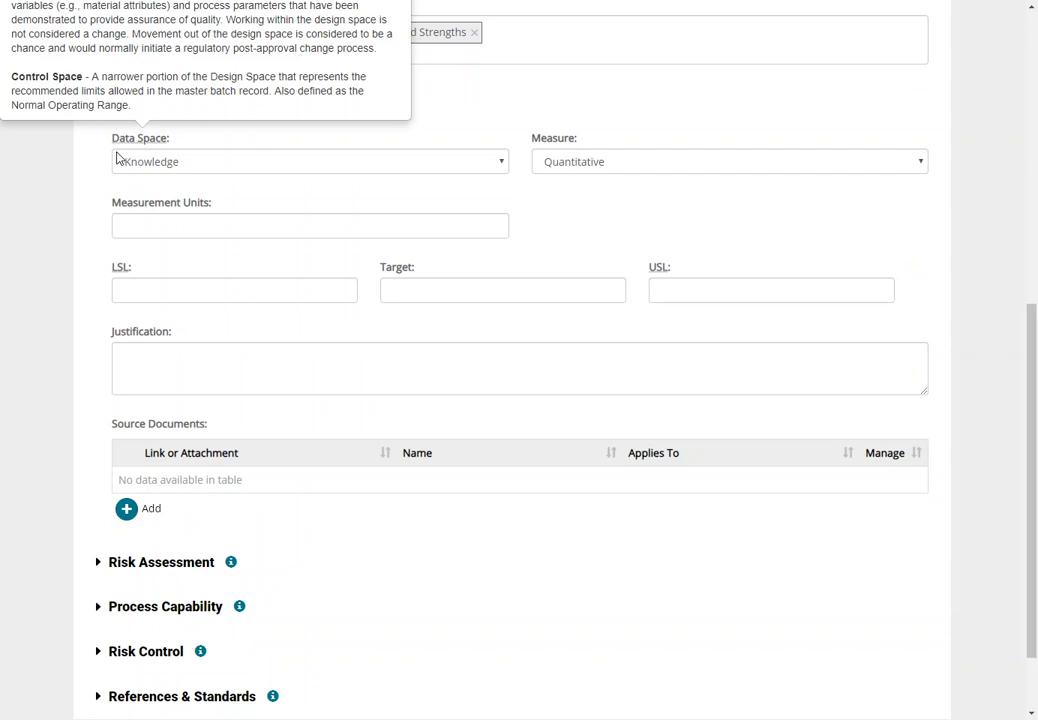
pyautogui.scroll(1, 116, 157)
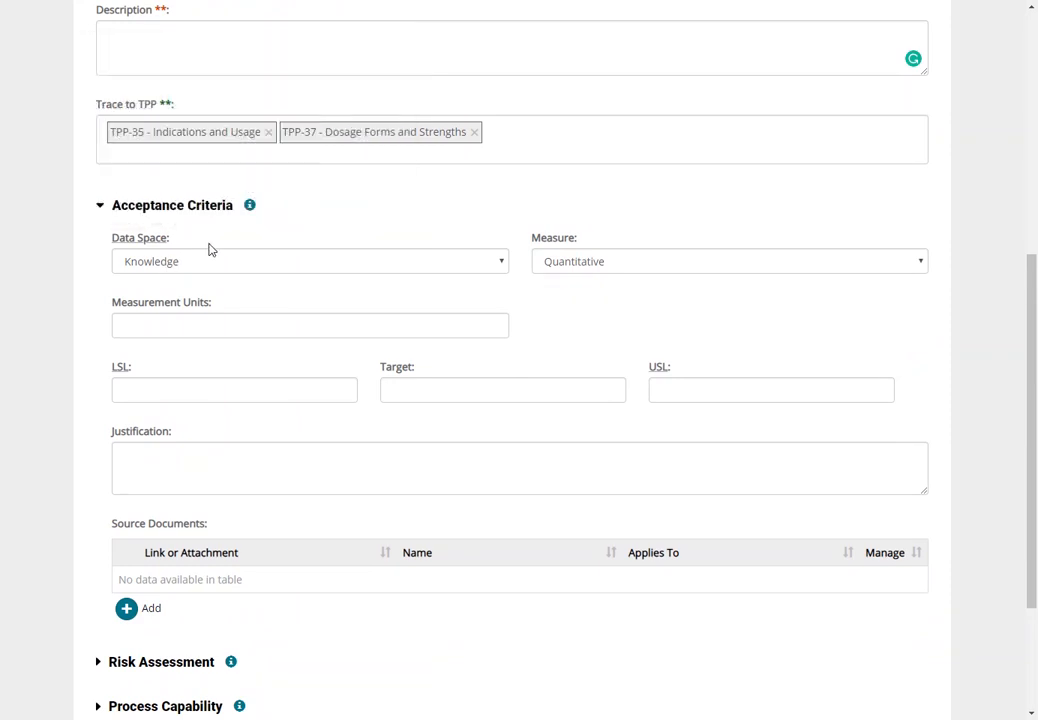
# - Switch the acceptance criteria's measure to Qualitative and back to Quantitative to compare the fields each one offers
pyautogui.click(603, 262)
pyautogui.click(600, 280)
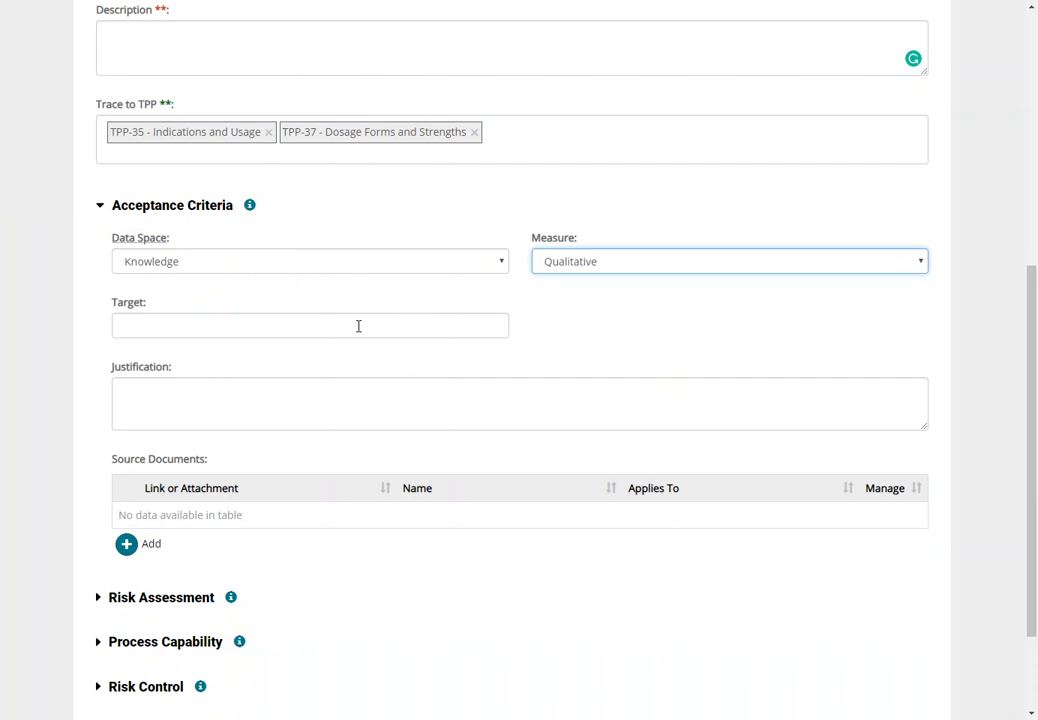
pyautogui.click(562, 268)
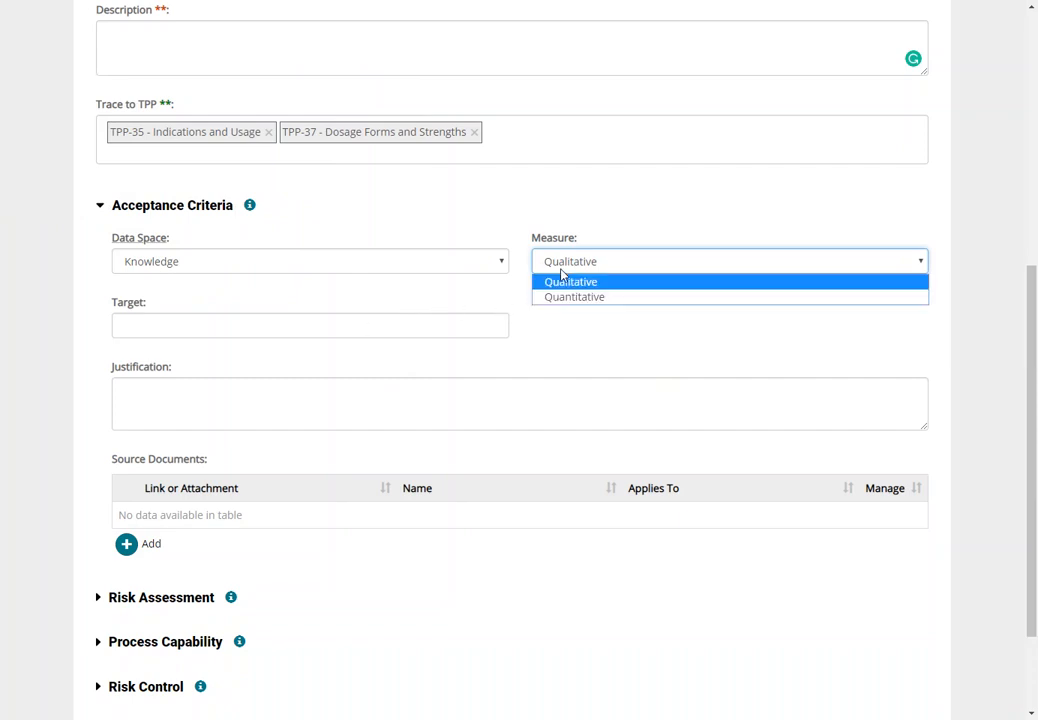
pyautogui.click(558, 298)
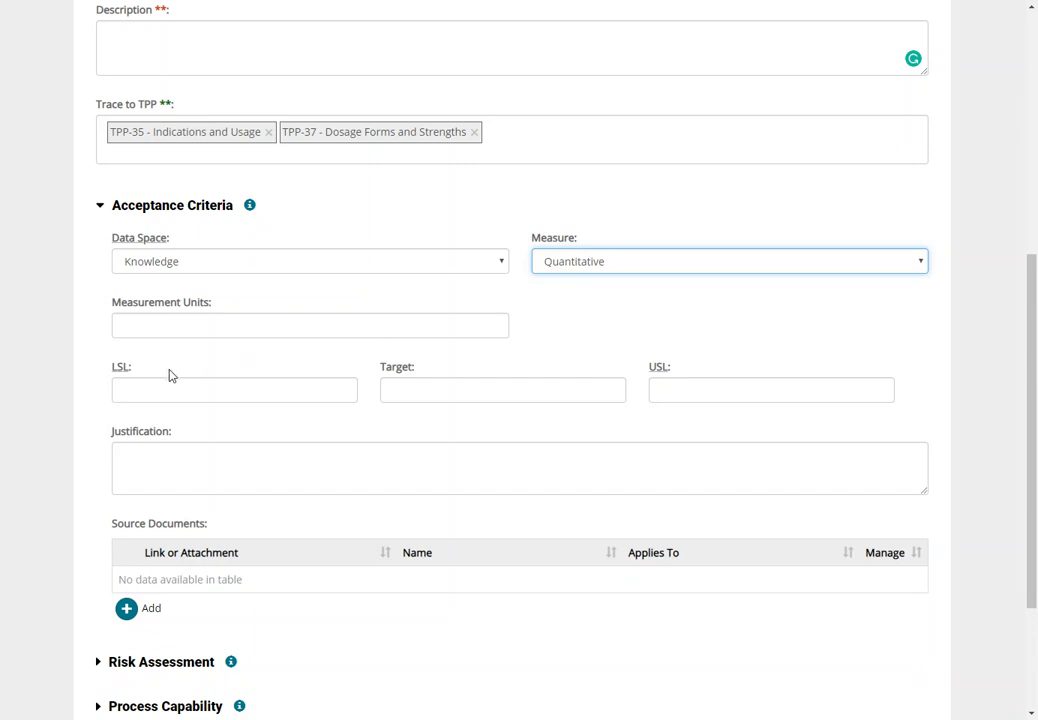
# - Look up the meanings of LSL and USL in the acceptance criteria
pyautogui.click(123, 376)
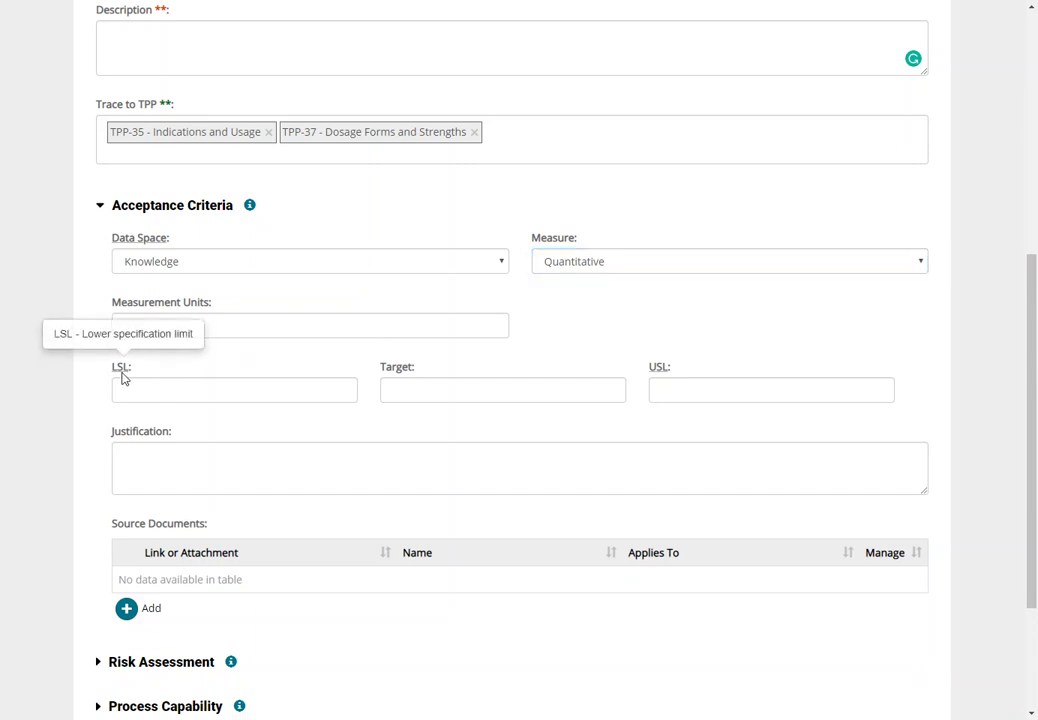
pyautogui.click(665, 372)
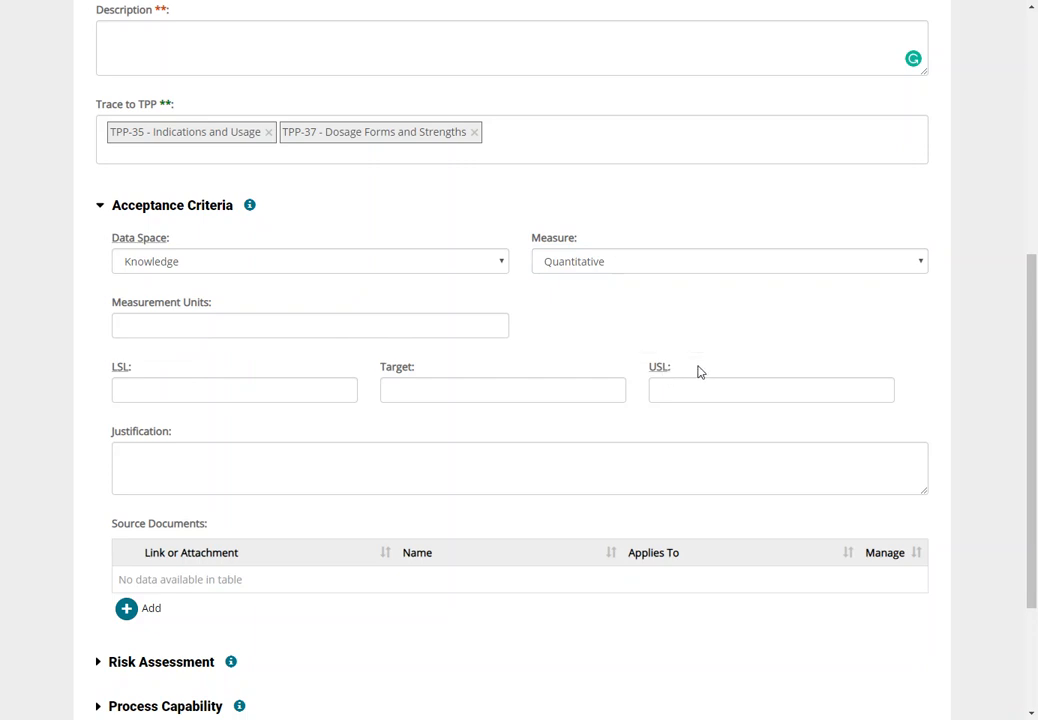
pyautogui.click(463, 458)
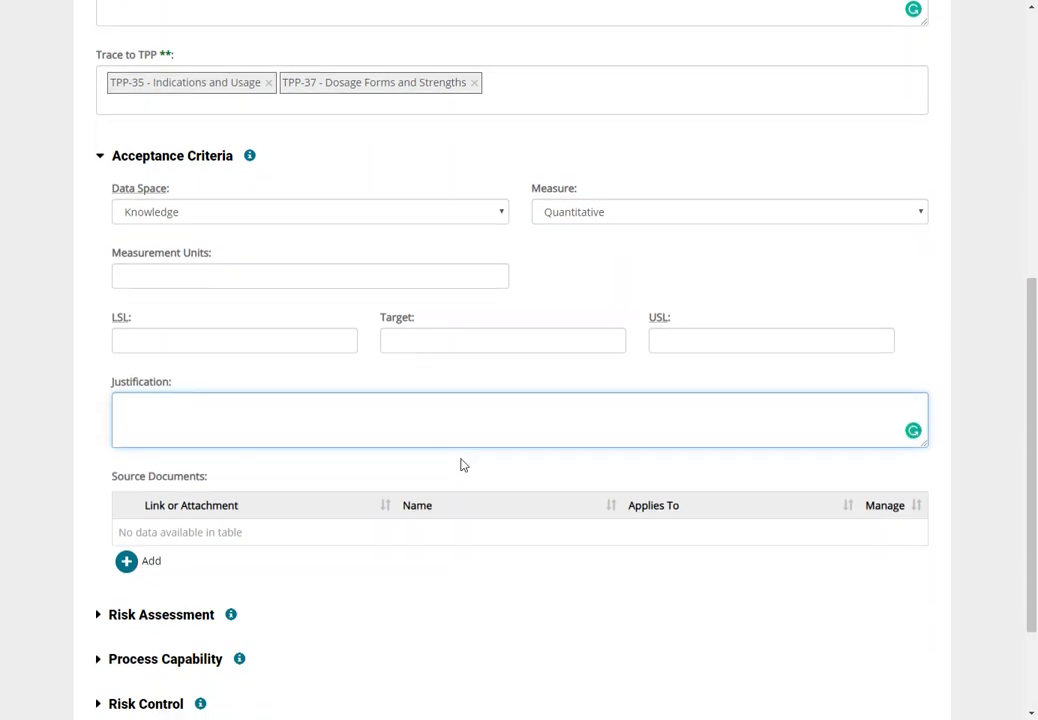
# - Add and save a source document named "My doc" that applies to Data Space, and delete it from the acceptance criteria
pyautogui.click(128, 563)
pyautogui.scroll(-1, 164, 564)
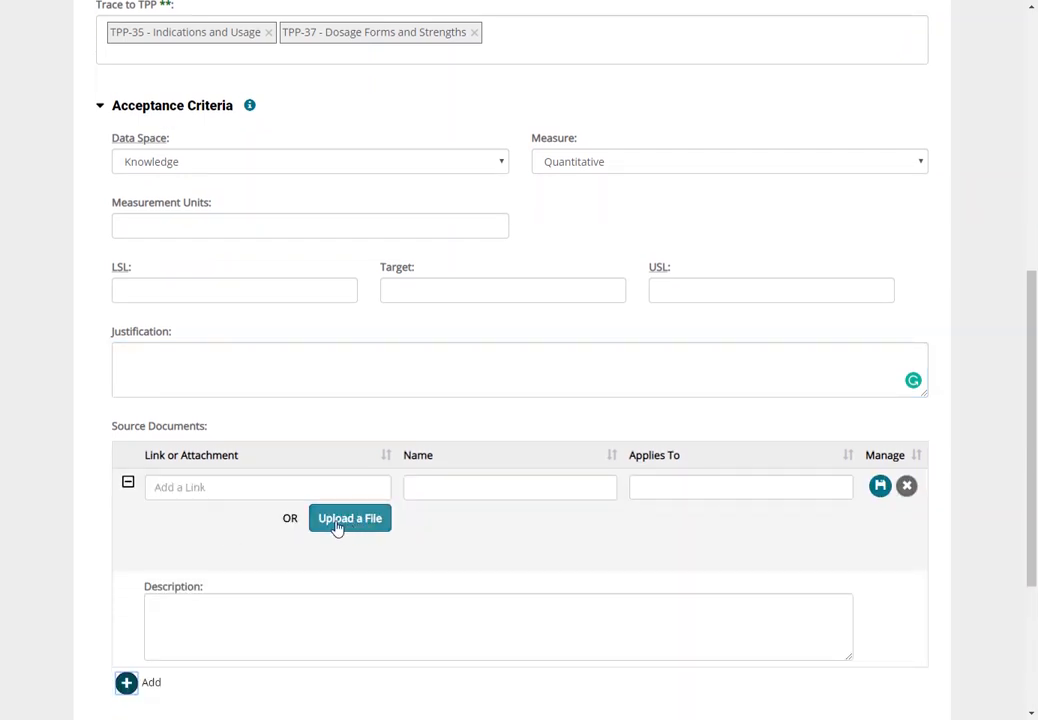
pyautogui.click(430, 497)
pyautogui.write('My doc')
pyautogui.click(688, 493)
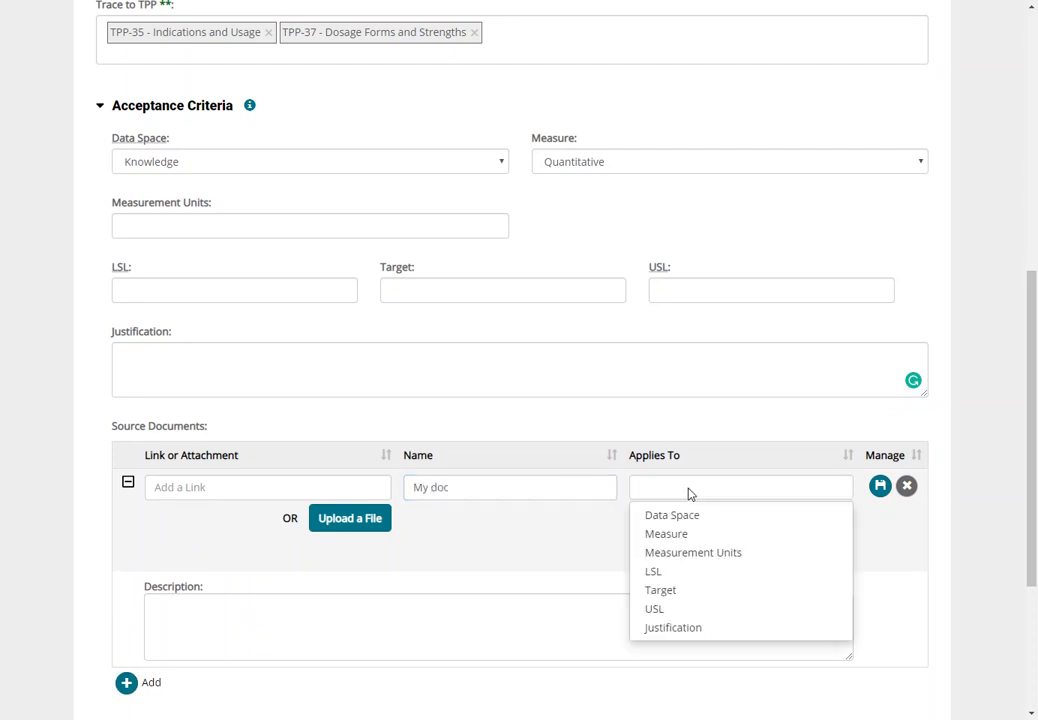
pyautogui.click(702, 516)
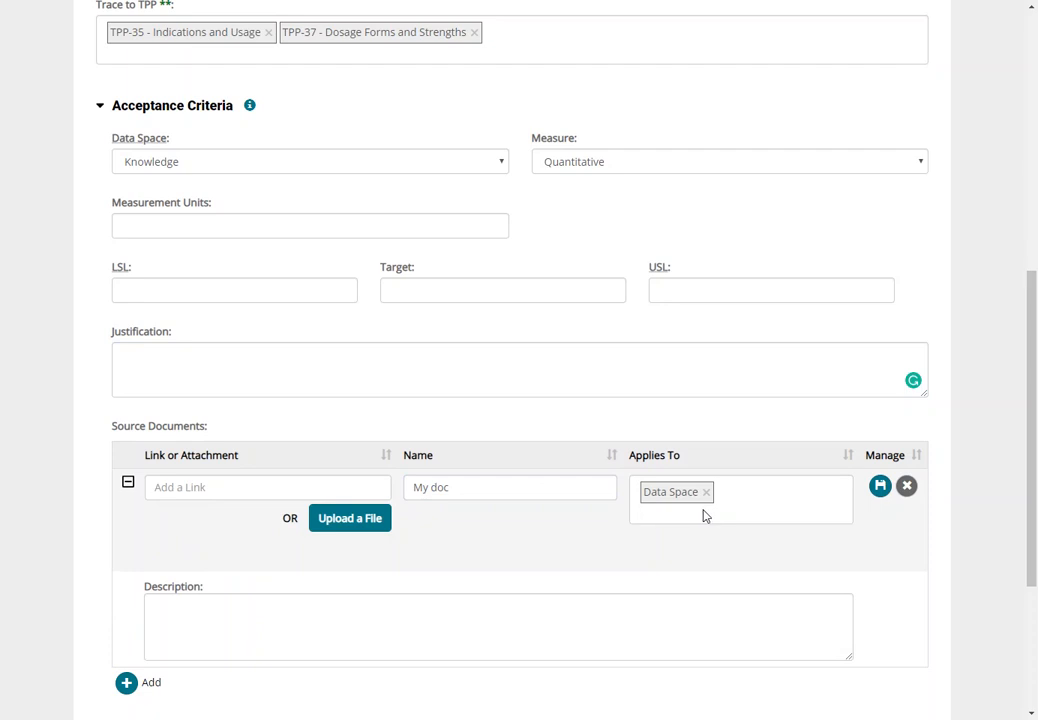
pyautogui.click(879, 488)
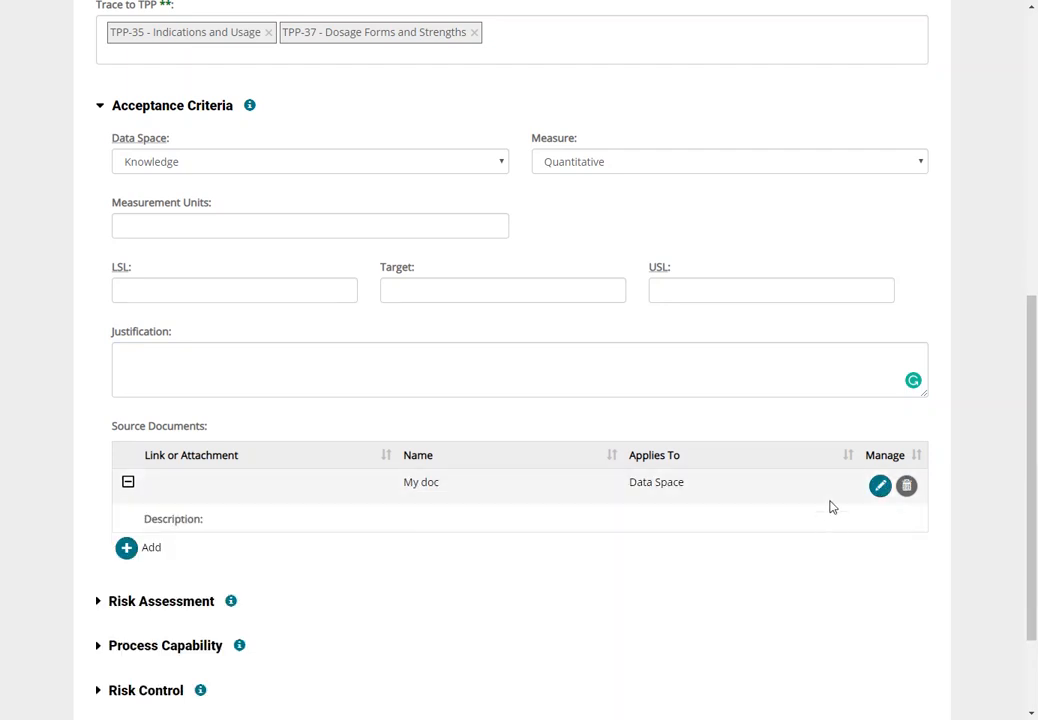
pyautogui.click(908, 488)
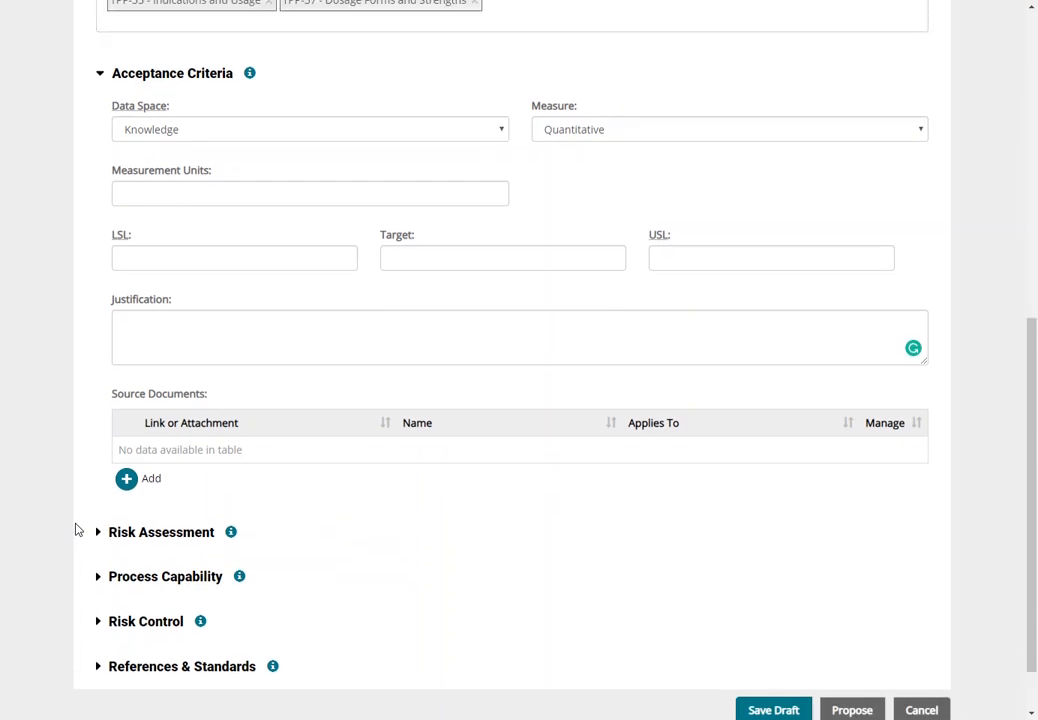
# - Expand the Risk Assessment section and review the rating options offered for Impact and Uncertainty
pyautogui.click(100, 566)
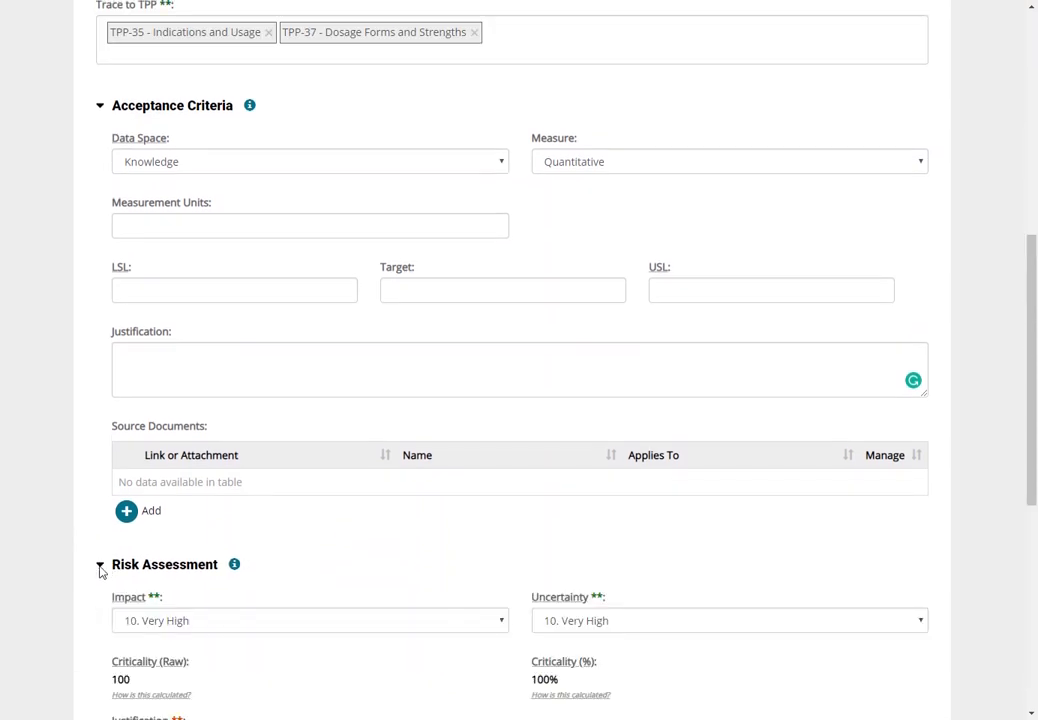
pyautogui.moveTo(1027, 500); pyautogui.dragTo(1020, 663)
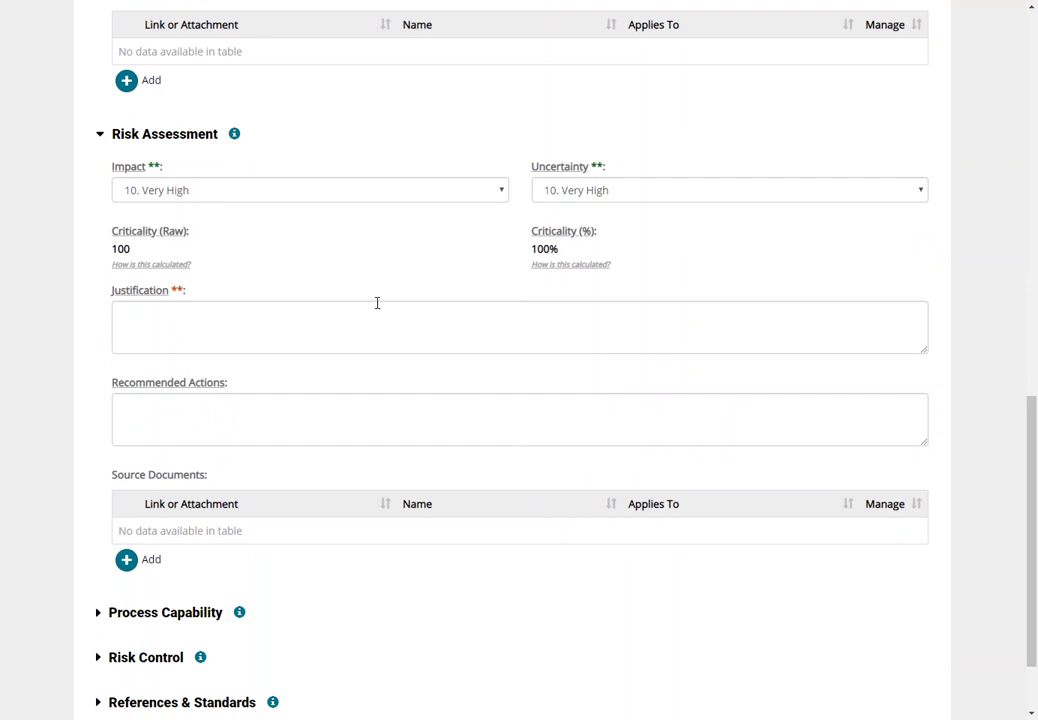
pyautogui.moveTo(122, 231)
pyautogui.click(189, 199)
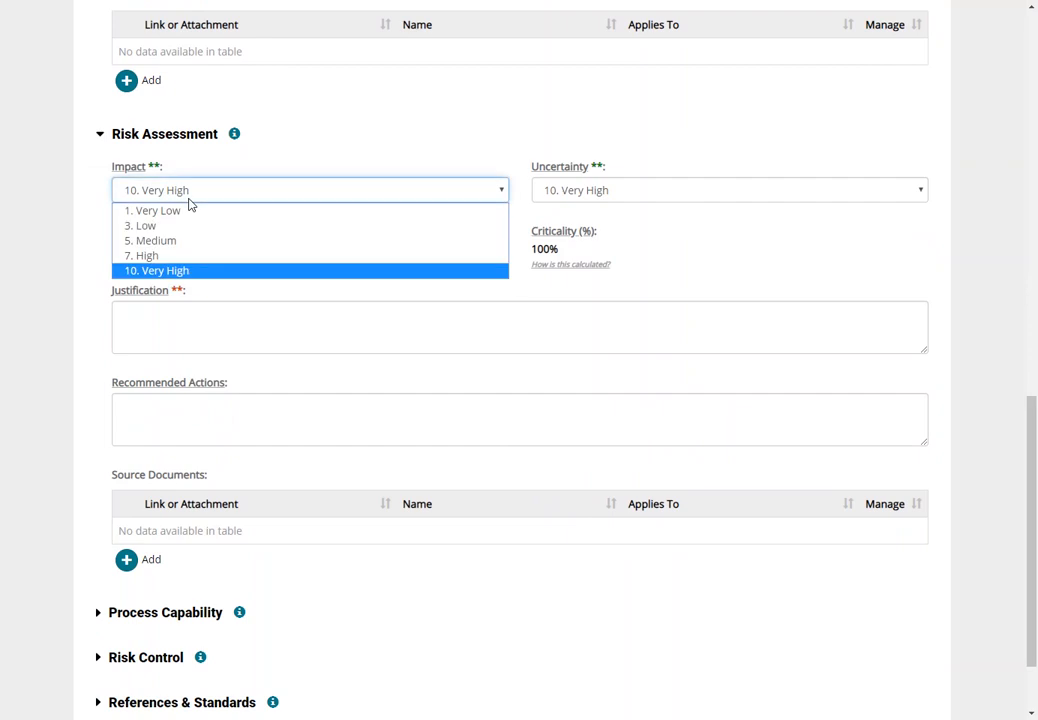
pyautogui.click(561, 199)
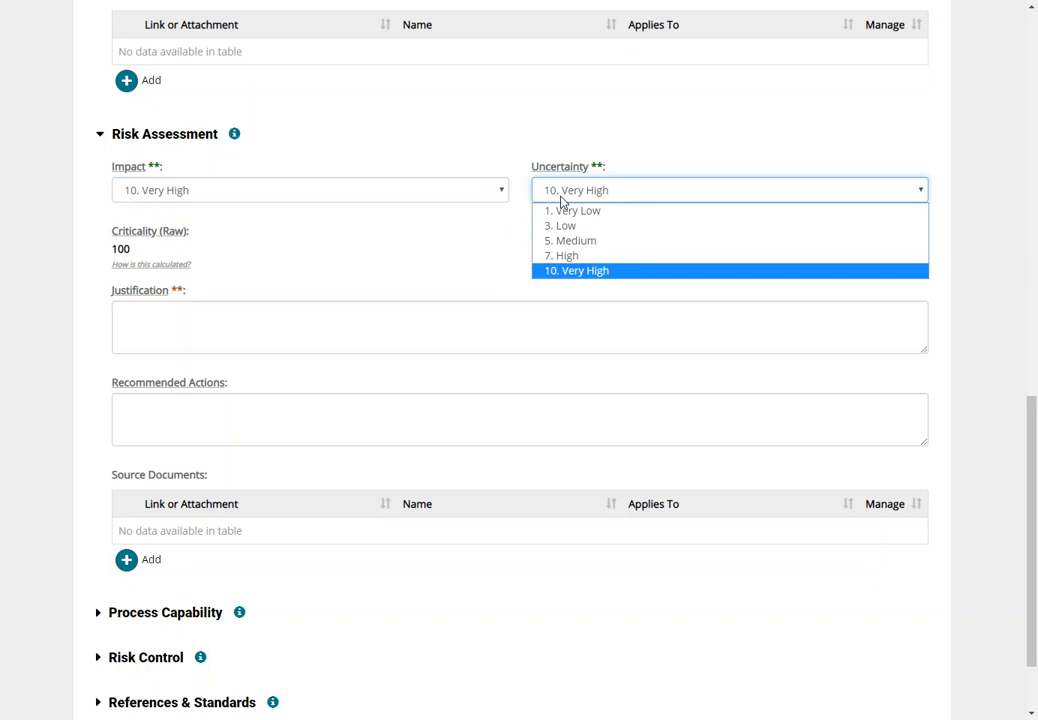
pyautogui.click(561, 200)
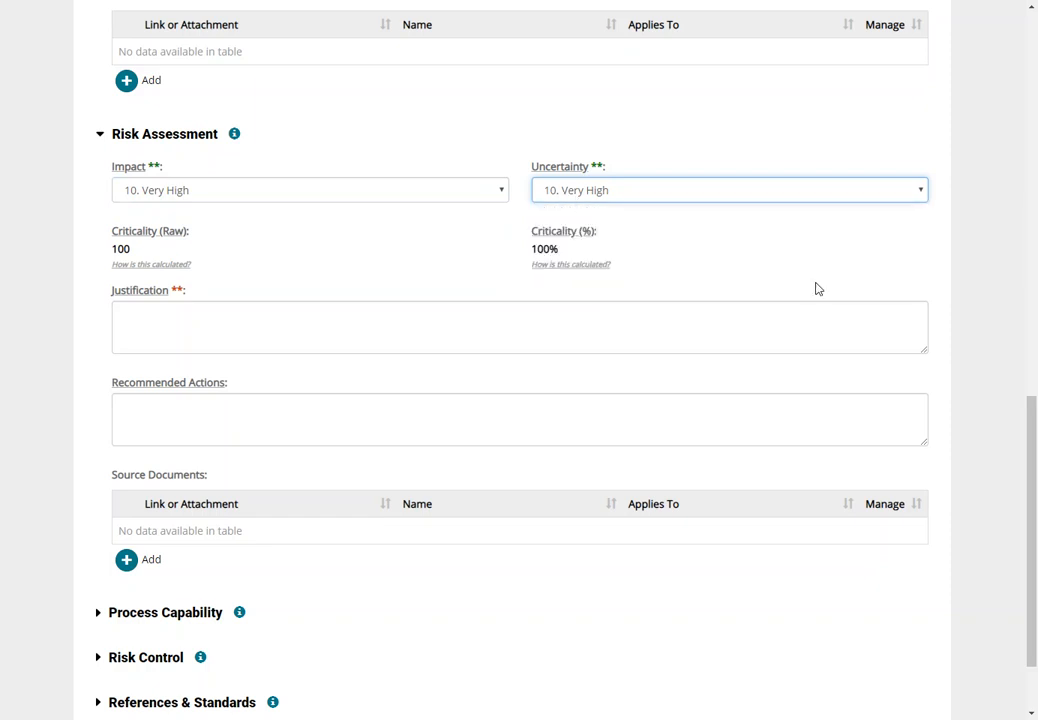
# - Look up where Risk Management Plans are found among the account-level settings, and return to the Risk Assessment section
pyautogui.moveTo(1032, 430); pyautogui.dragTo(1012, 37)
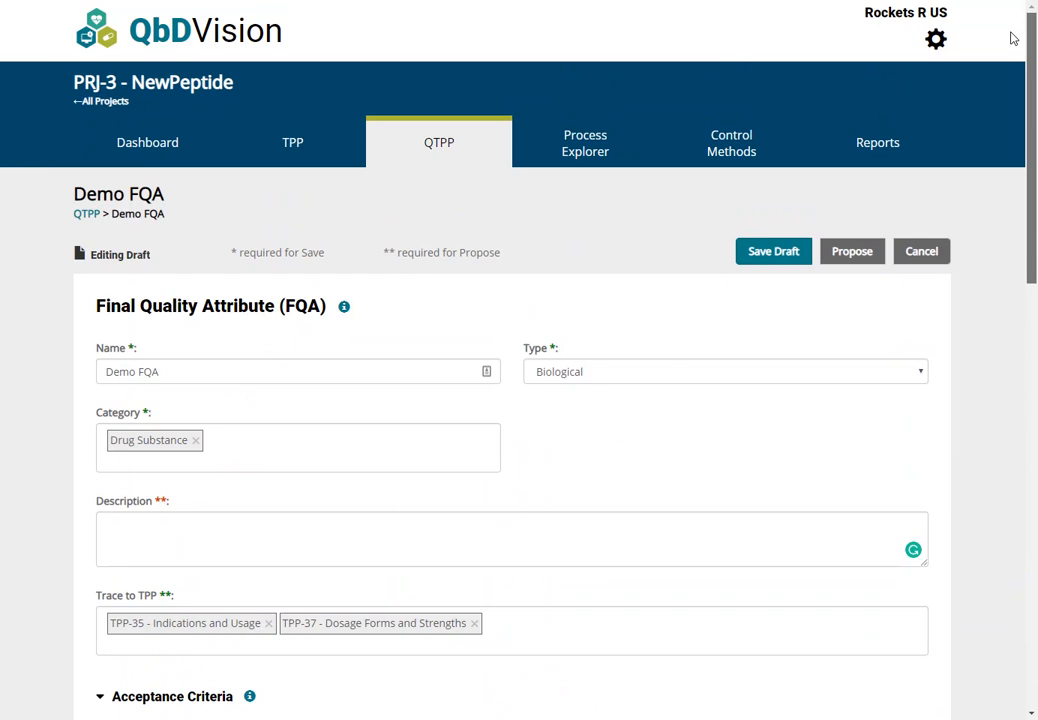
pyautogui.click(937, 43)
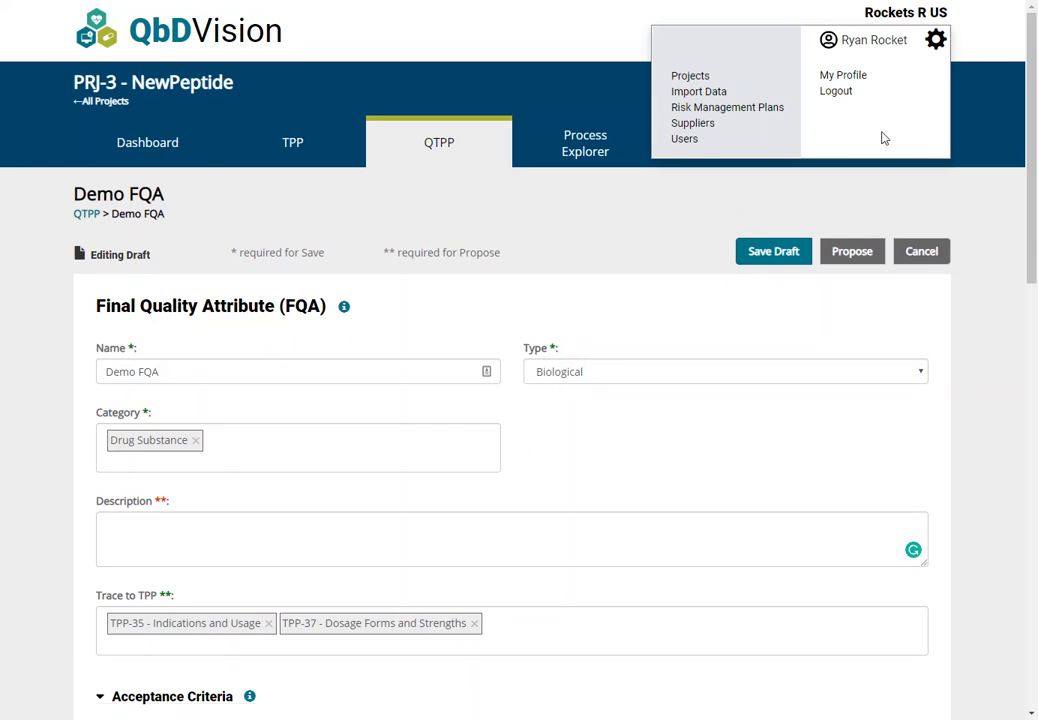
pyautogui.moveTo(1031, 204); pyautogui.dragTo(1008, 556)
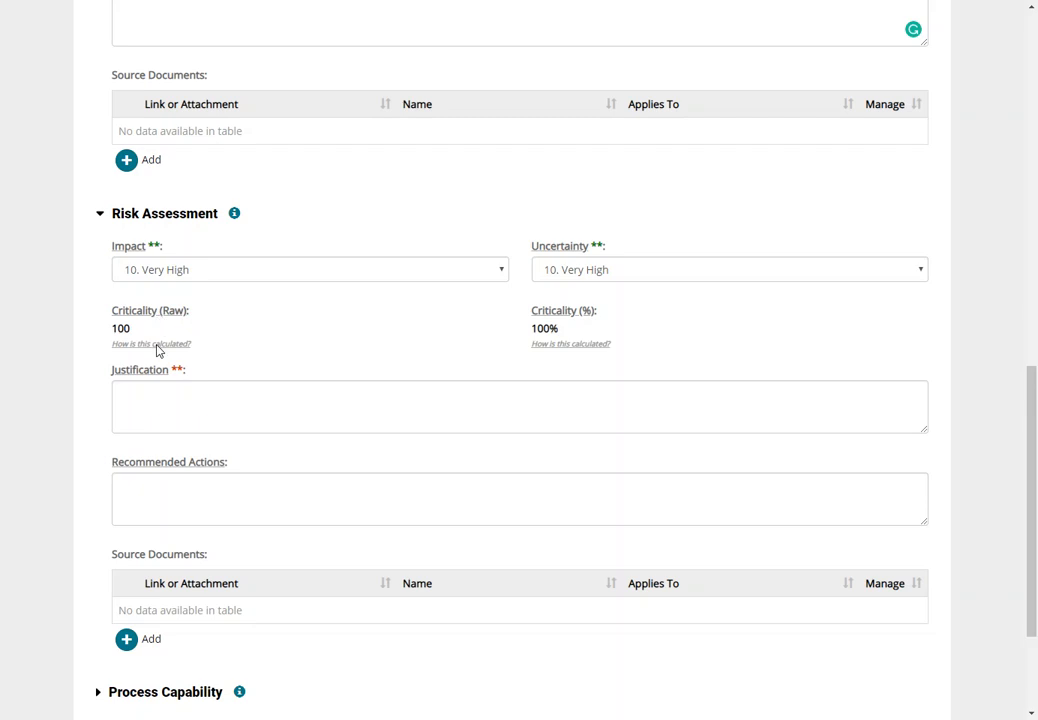
# - Check how raw criticality is calculated, and set both Impact and Uncertainty to 5. Medium
pyautogui.moveTo(157, 351)
pyautogui.click(477, 273)
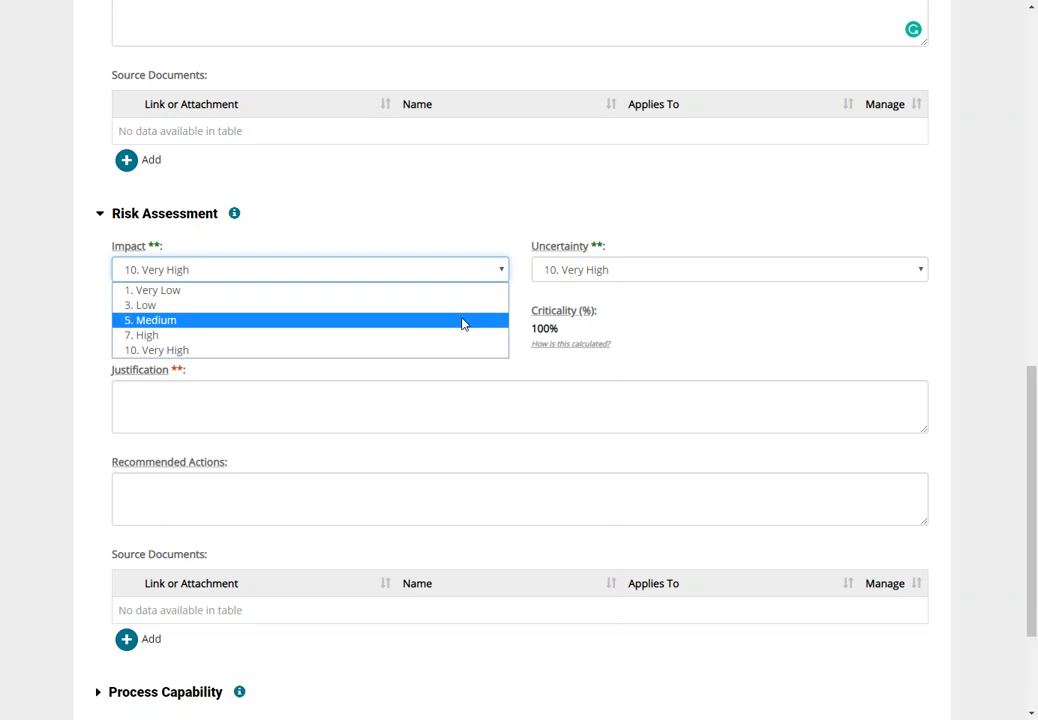
pyautogui.click(463, 320)
pyautogui.click(563, 271)
pyautogui.click(565, 320)
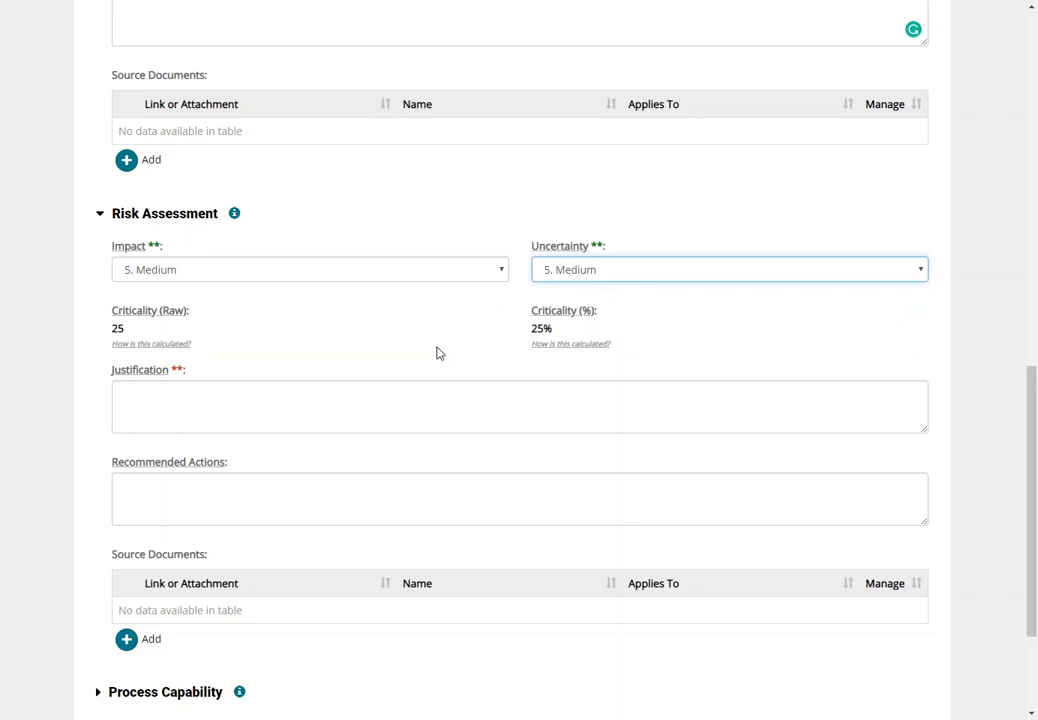
# - Go through the risk assessment's Justification and Recommended Actions fields, and open and discard a blank source document entry
pyautogui.scroll(-1, 436, 352)
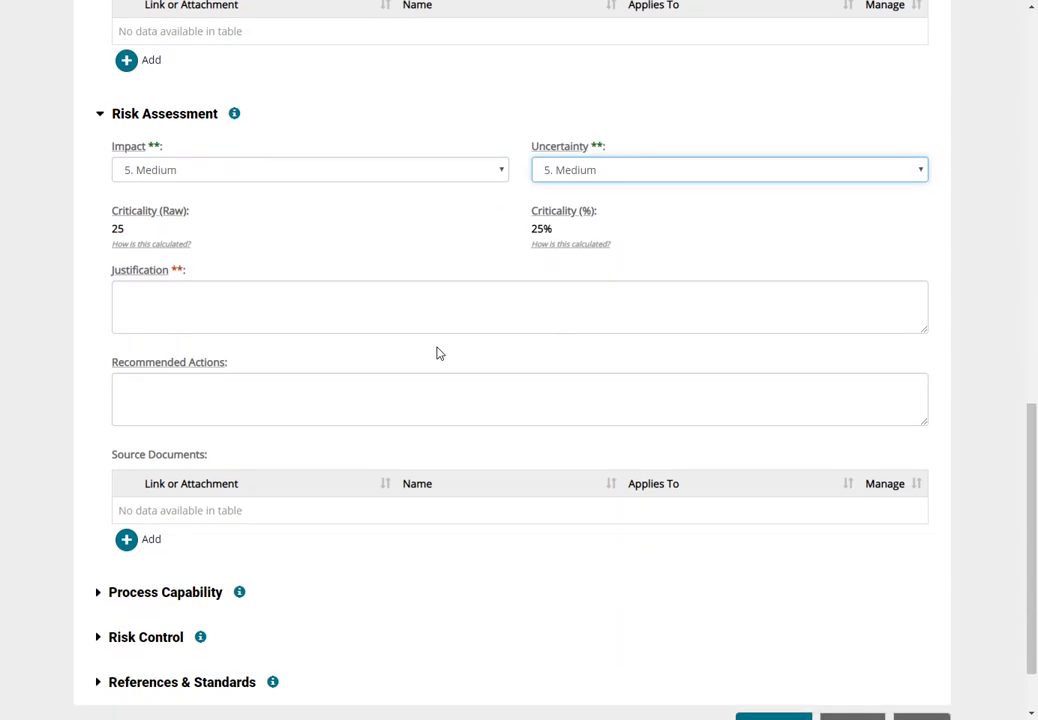
pyautogui.click(429, 323)
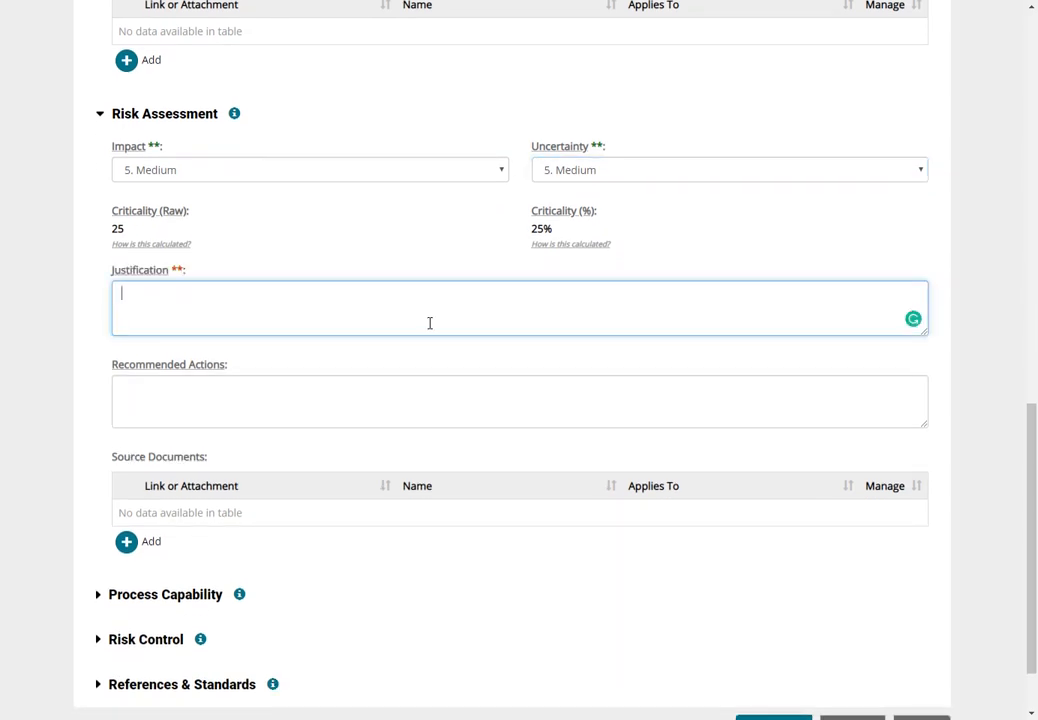
pyautogui.click(416, 407)
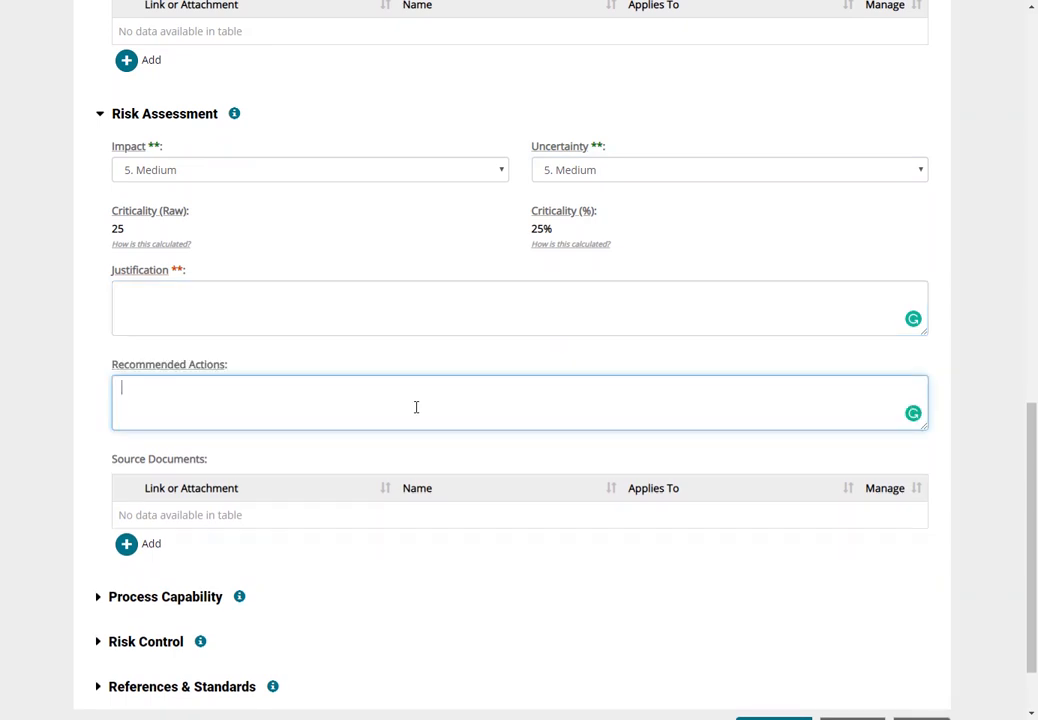
pyautogui.scroll(-1, 398, 415)
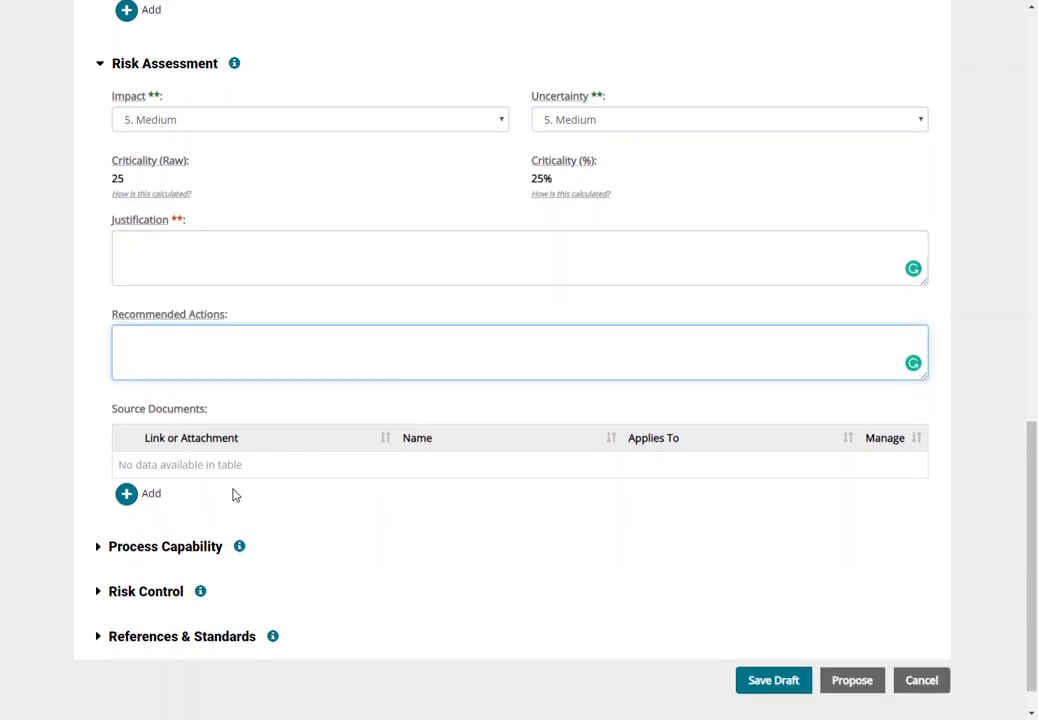
pyautogui.click(124, 495)
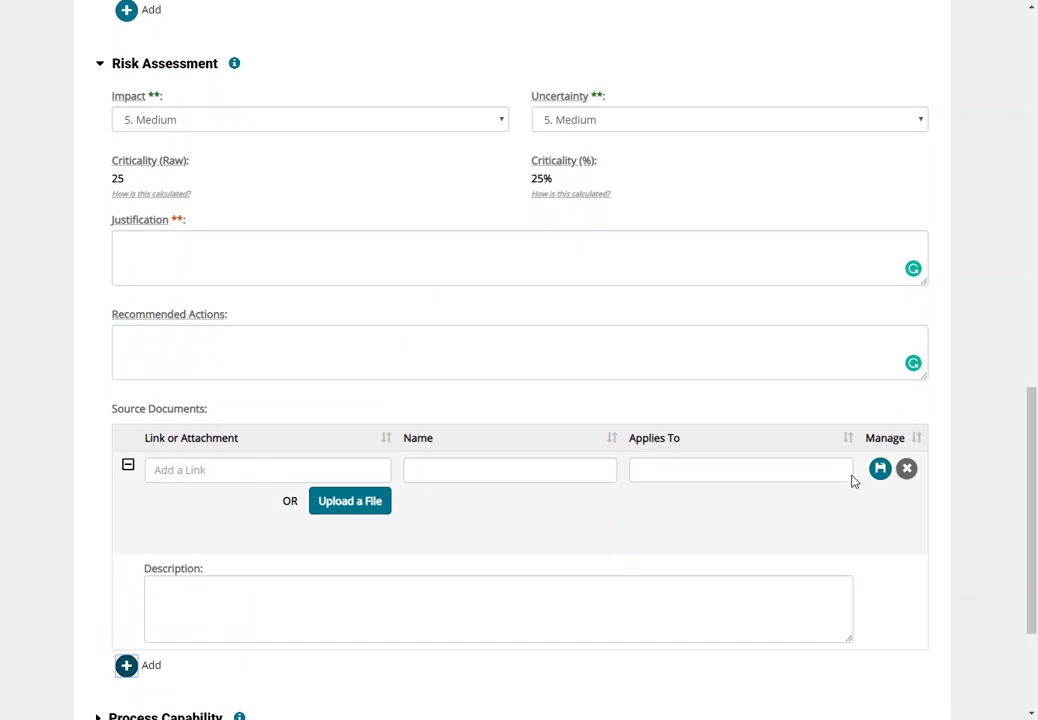
pyautogui.click(905, 470)
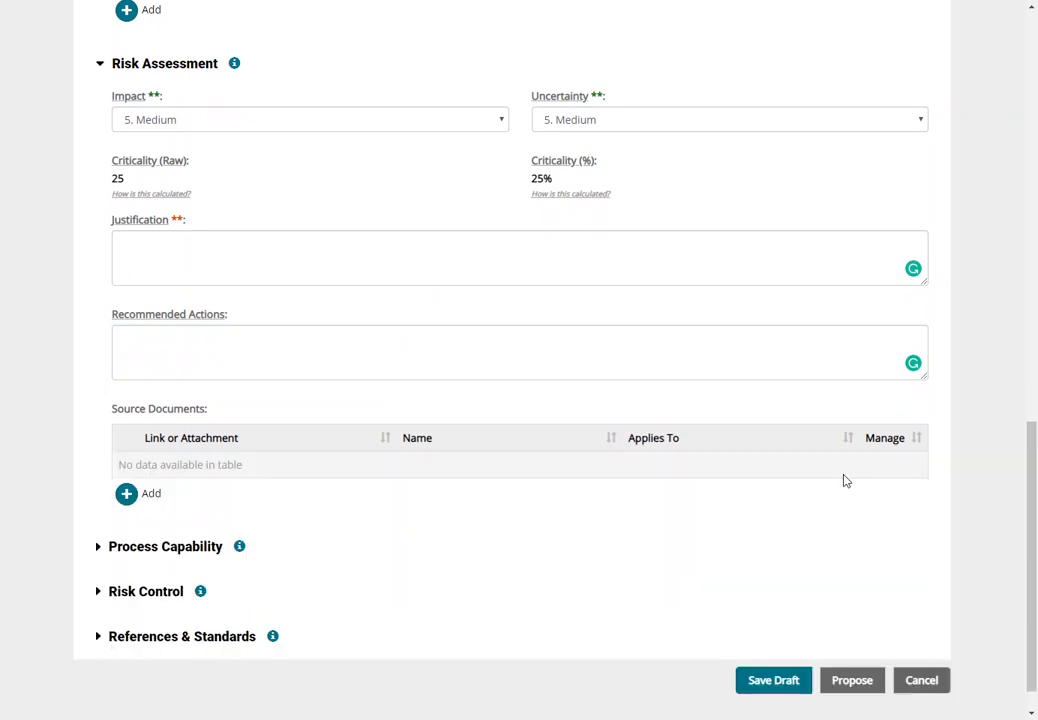
# - Expand the Process Capability section and look up the meanings of Capability Risk and raw Process Risk and how the latter is calculated
pyautogui.click(100, 549)
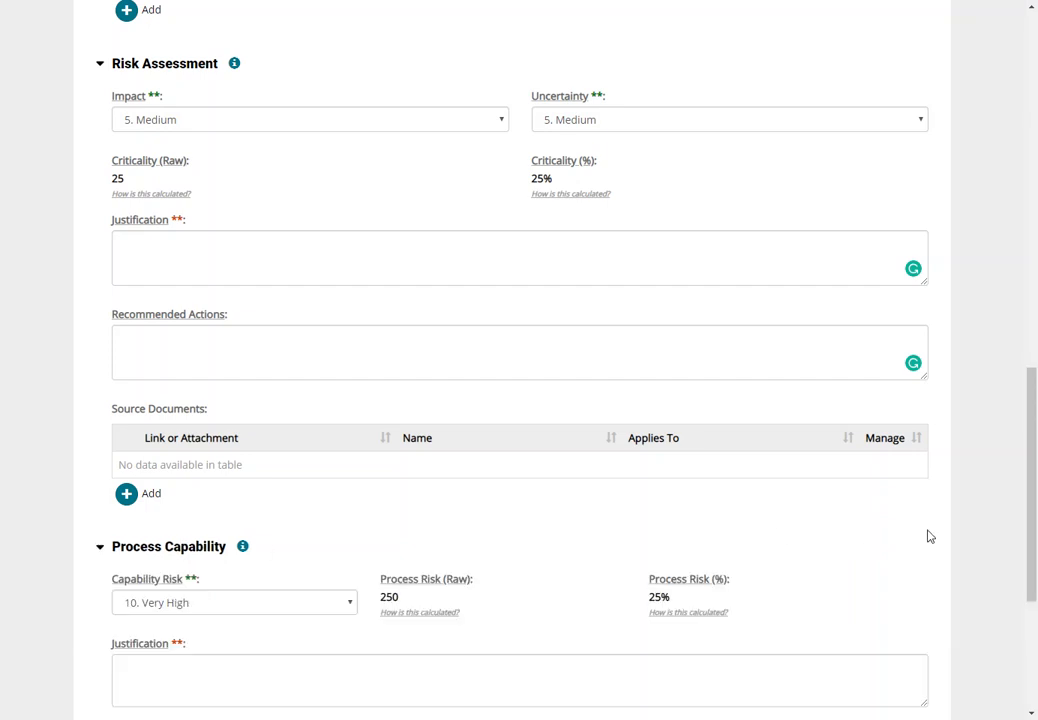
pyautogui.moveTo(1033, 563); pyautogui.dragTo(1033, 666)
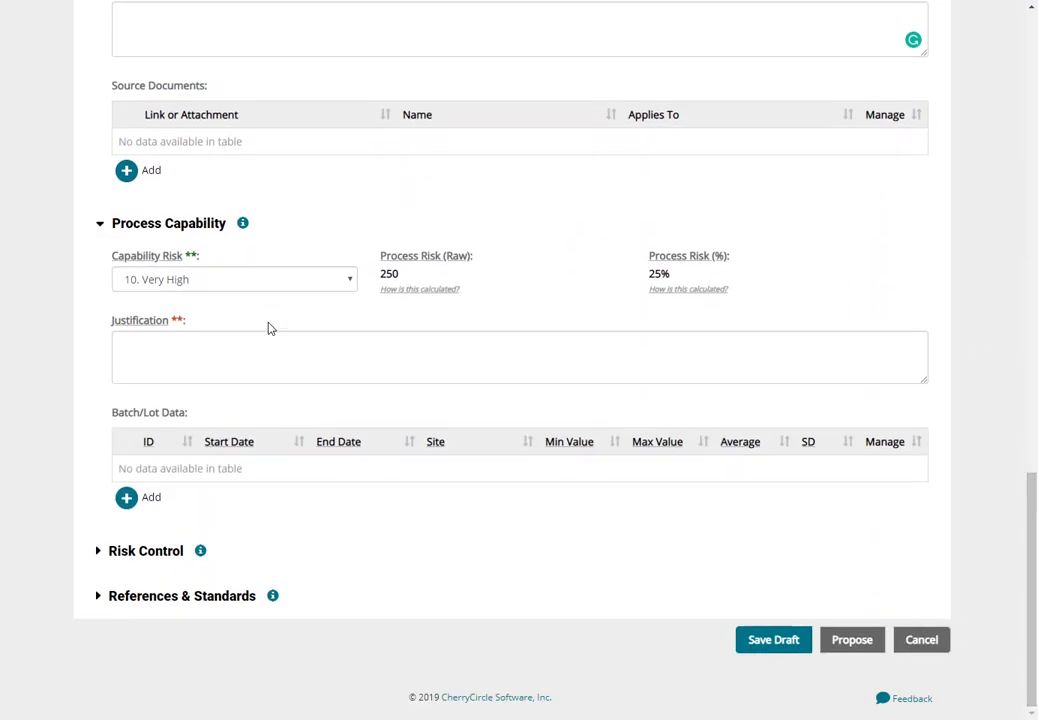
pyautogui.moveTo(152, 264)
pyautogui.moveTo(407, 263)
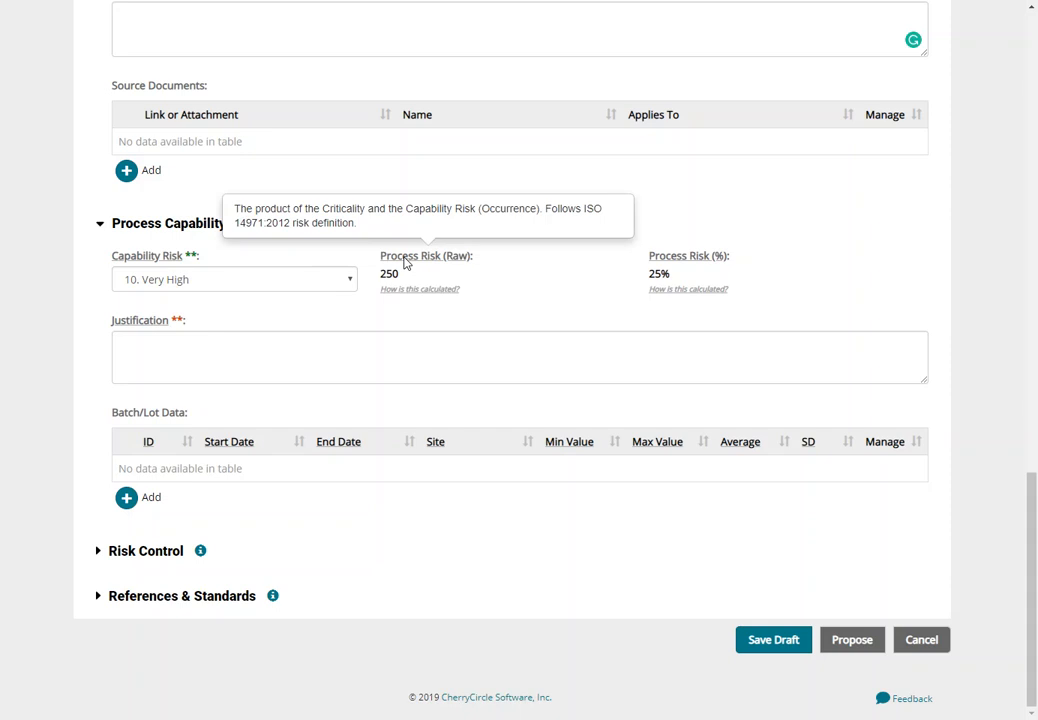
pyautogui.moveTo(407, 296)
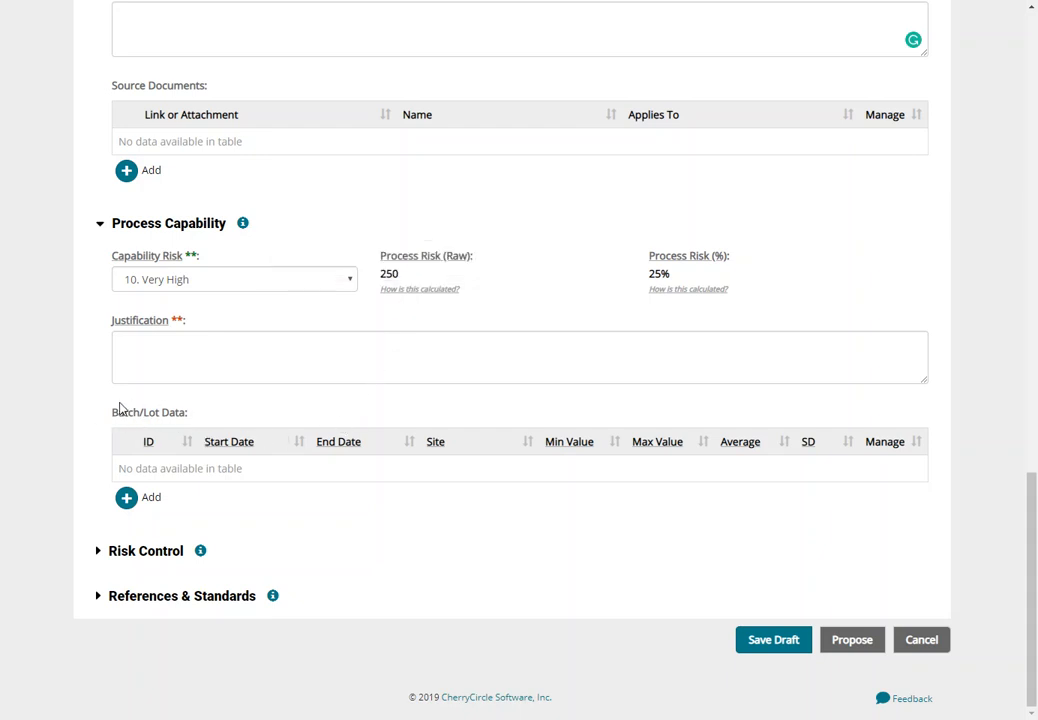
# - Open a blank Batch/Lot Data entry to review the fields it offers, and discard it
pyautogui.click(125, 496)
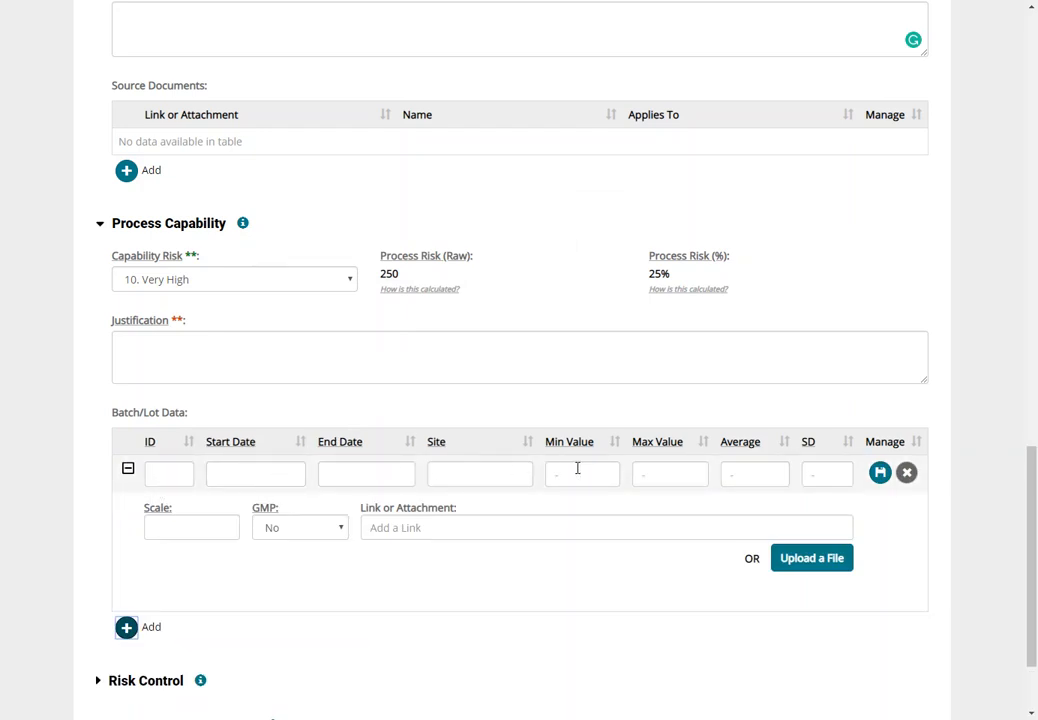
pyautogui.click(447, 525)
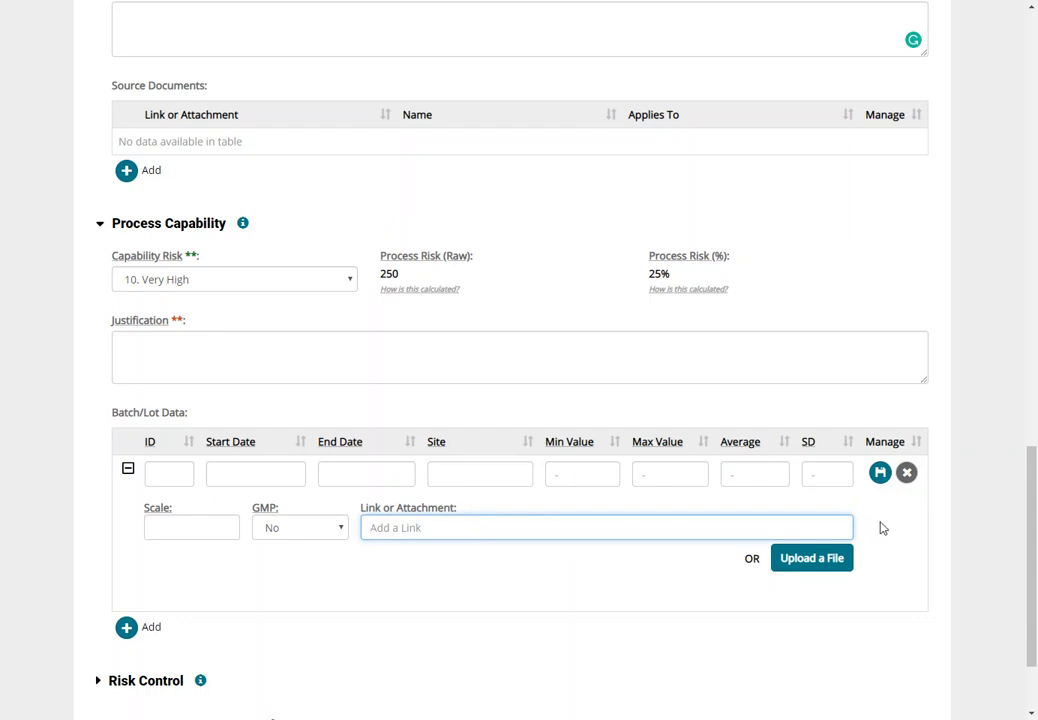
pyautogui.click(907, 477)
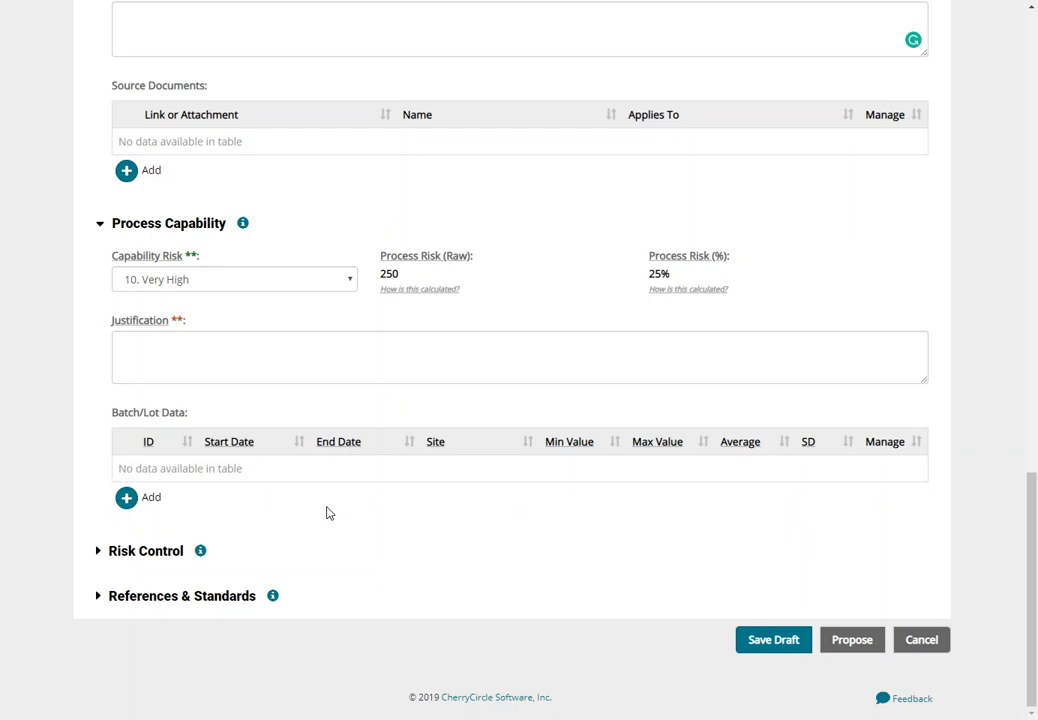
# - Expand the Risk Control section and review Detectability Risk, raw RPN, and the Detectability Justification and Control Strategy fields
pyautogui.click(99, 551)
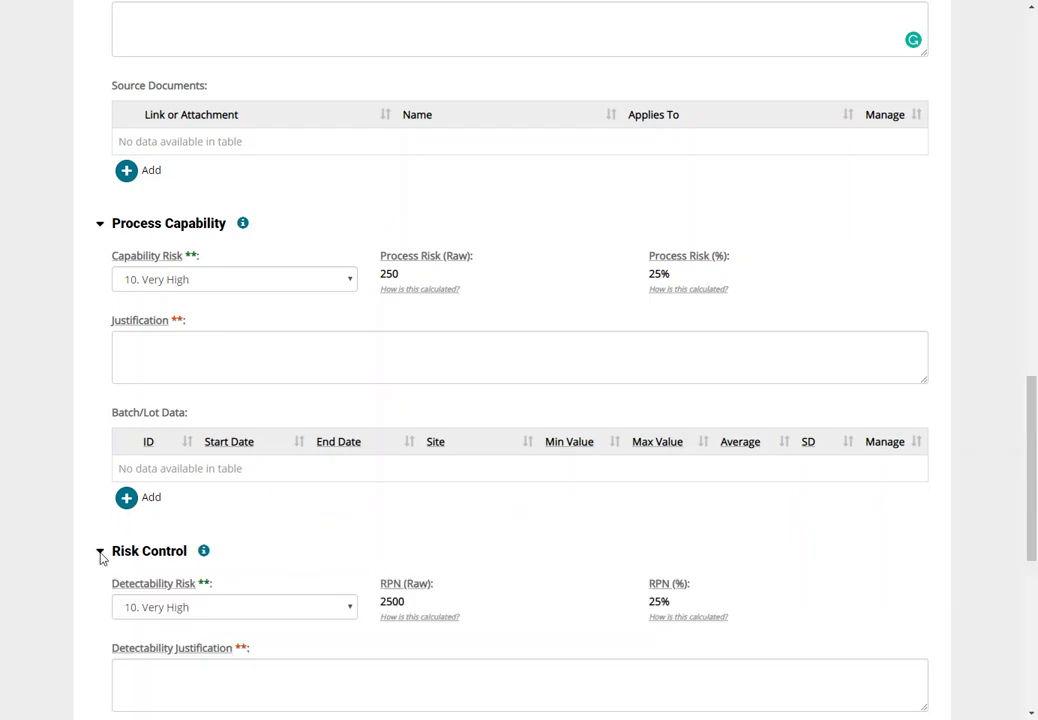
pyautogui.scroll(-1, 297, 563)
pyautogui.scroll(-2, 297, 565)
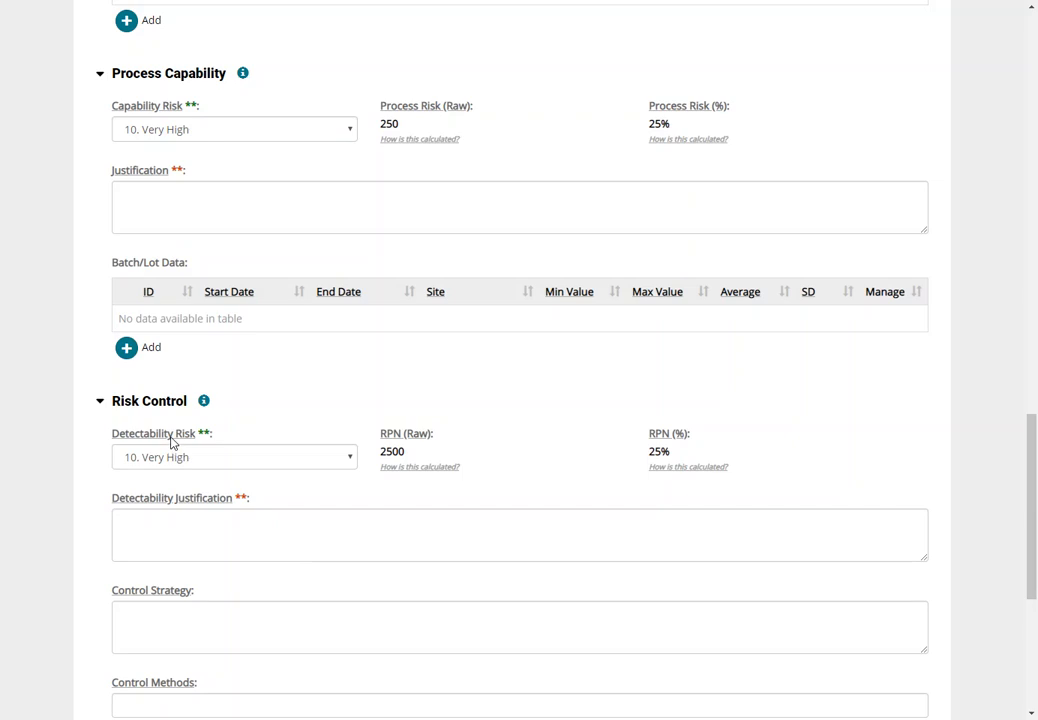
pyautogui.moveTo(172, 443)
pyautogui.moveTo(382, 438)
pyautogui.scroll(-3, 444, 437)
pyautogui.click(396, 399)
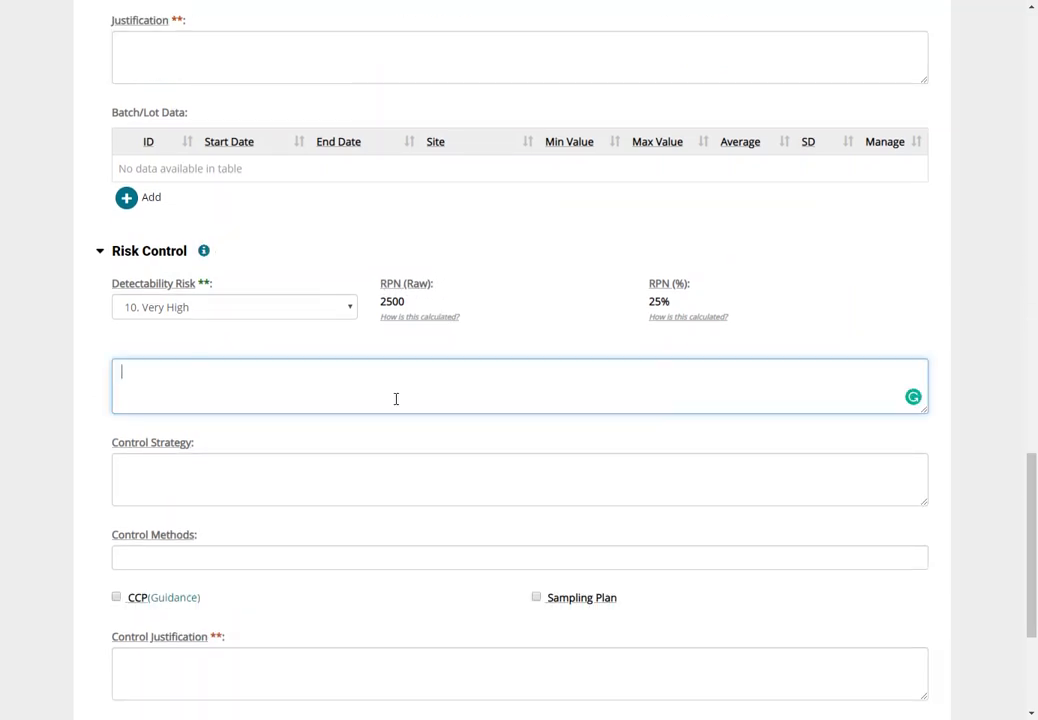
pyautogui.click(364, 472)
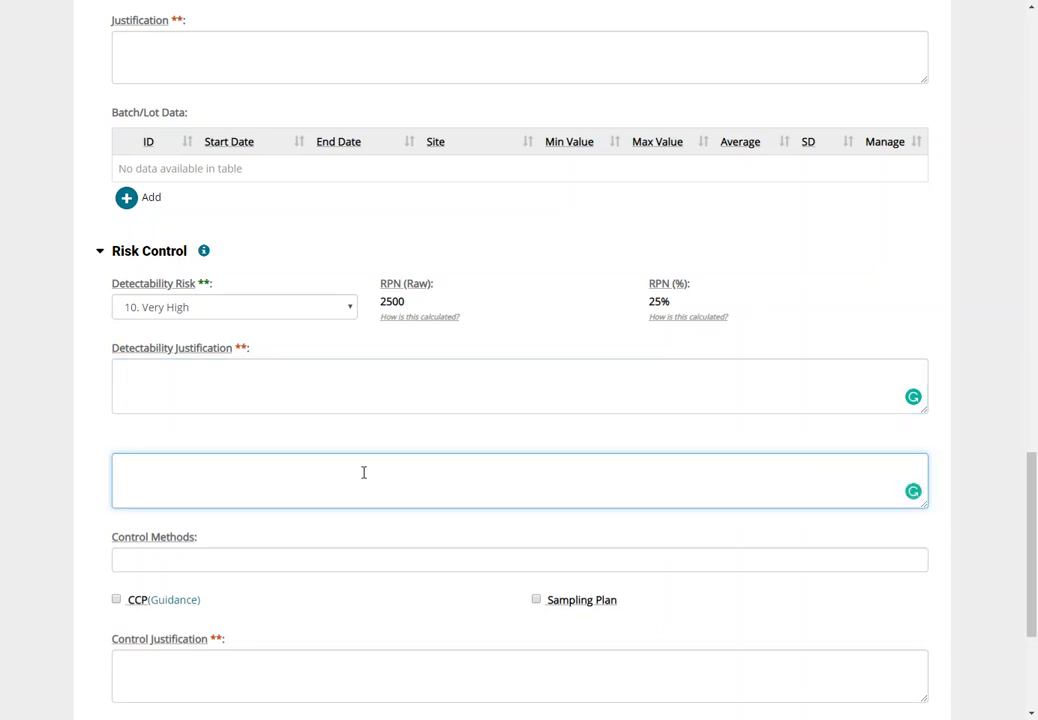
# - Assign the control methods CM-22 - Visual Inspection and CM-30 - Time Measurement to the attribute's risk control
pyautogui.scroll(-2, 364, 472)
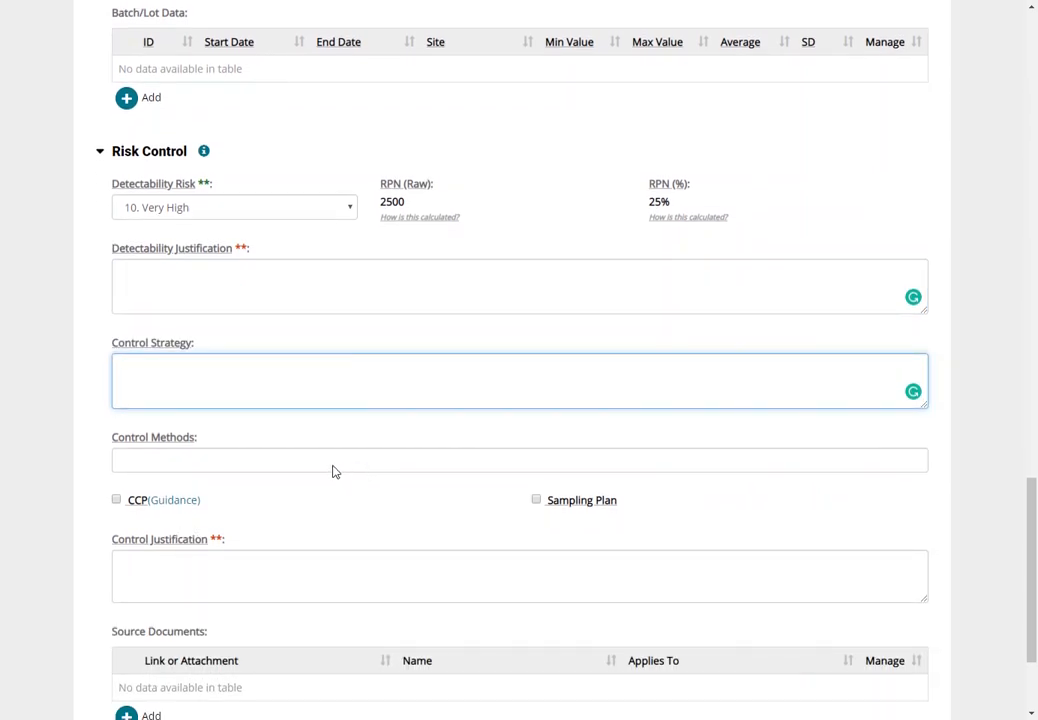
pyautogui.click(331, 467)
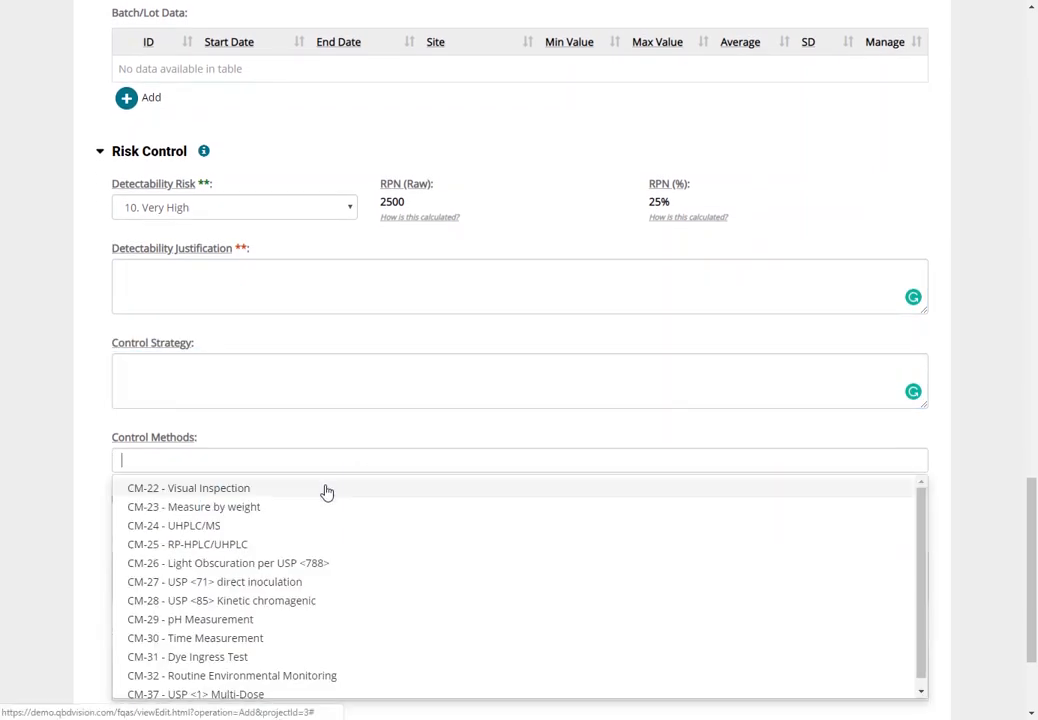
pyautogui.click(326, 490)
pyautogui.click(334, 475)
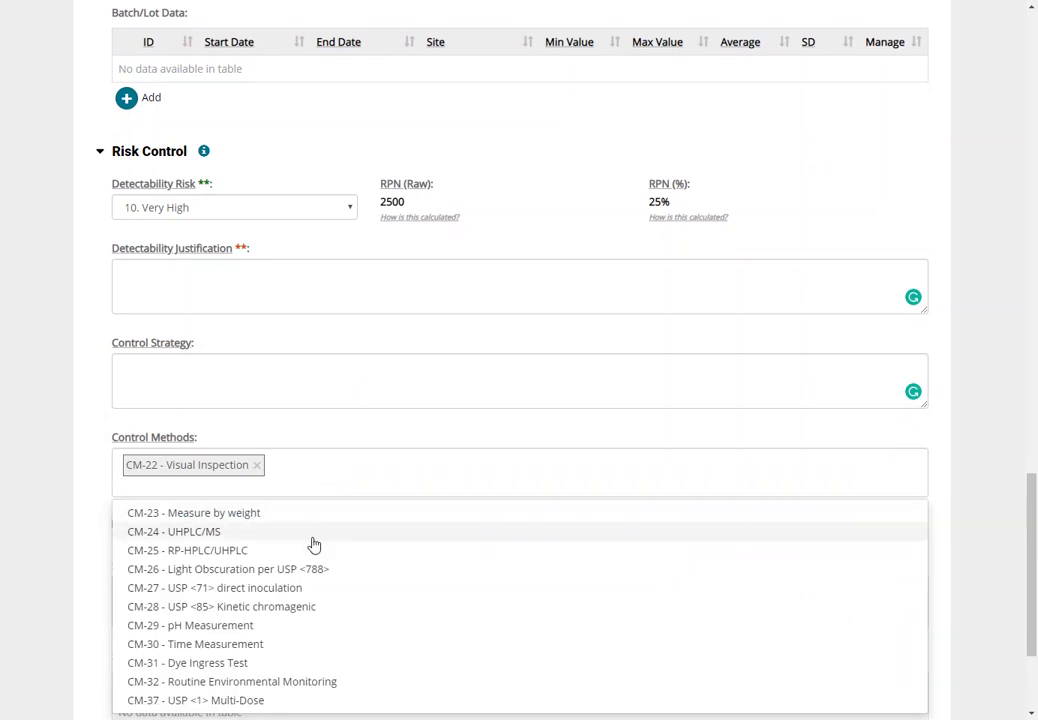
pyautogui.click(290, 648)
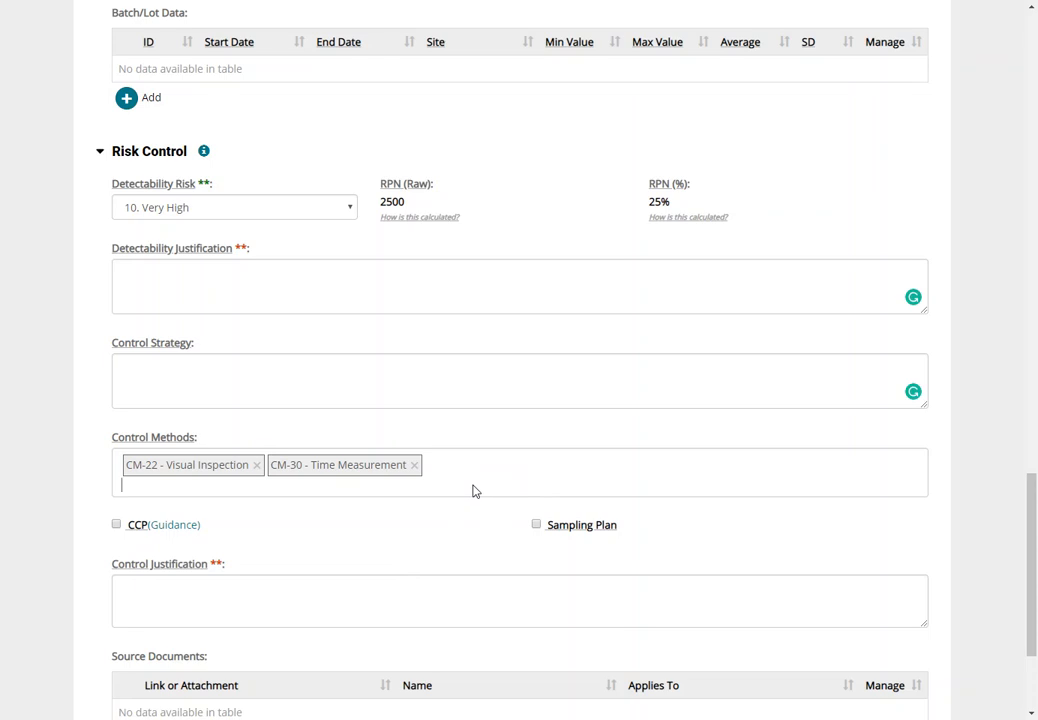
# - Mark the attribute as a CCP and enable Sampling Plan in the Risk Control section
pyautogui.moveTo(1031, 500); pyautogui.dragTo(998, 8)
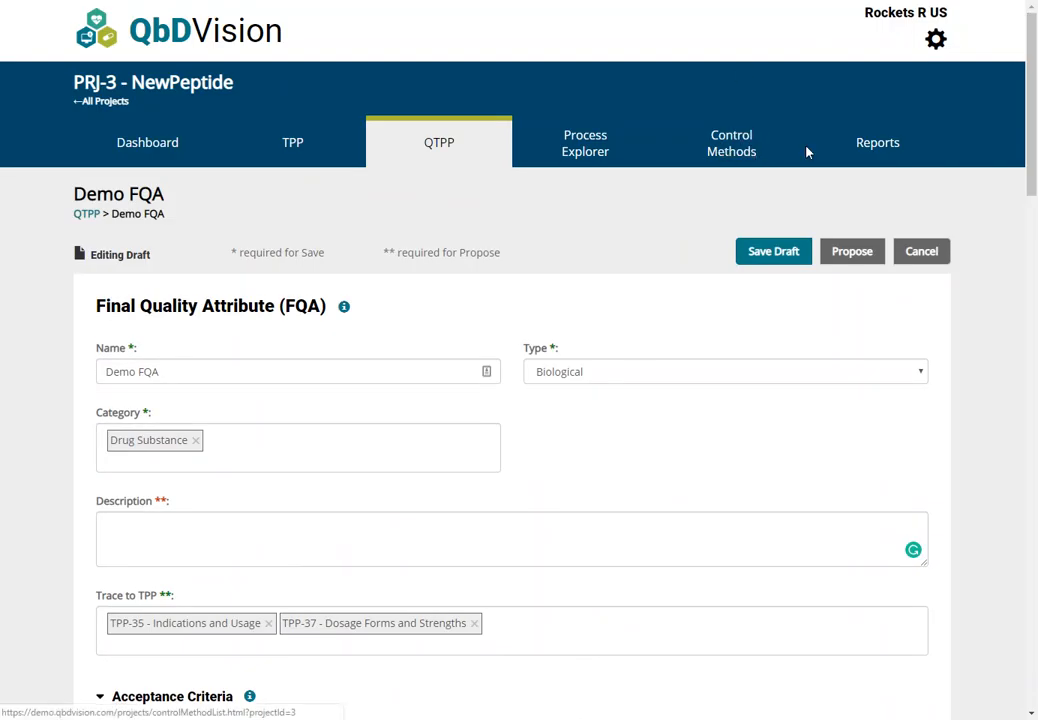
pyautogui.moveTo(1031, 182); pyautogui.dragTo(1034, 688)
pyautogui.moveTo(117, 390)
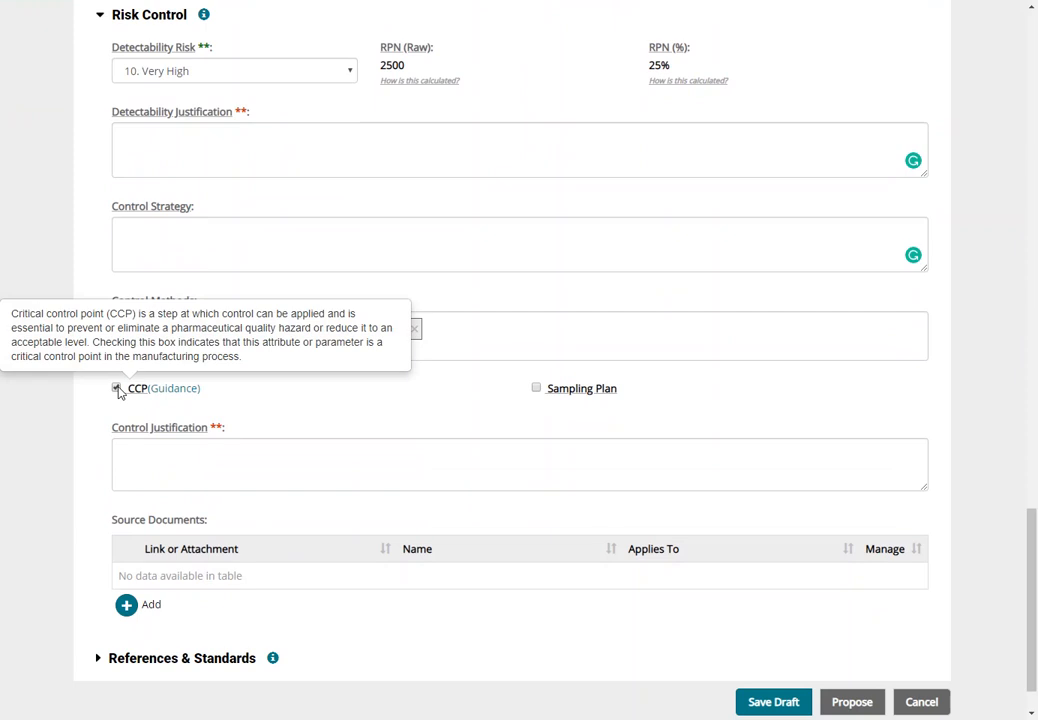
pyautogui.moveTo(536, 390)
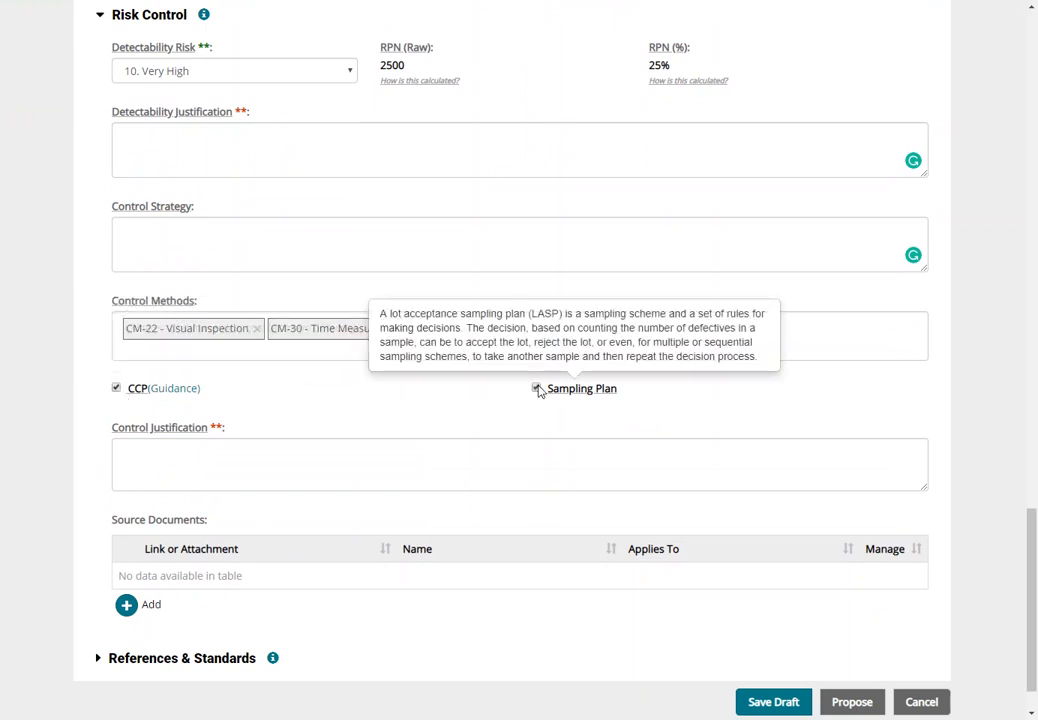
pyautogui.click(536, 389)
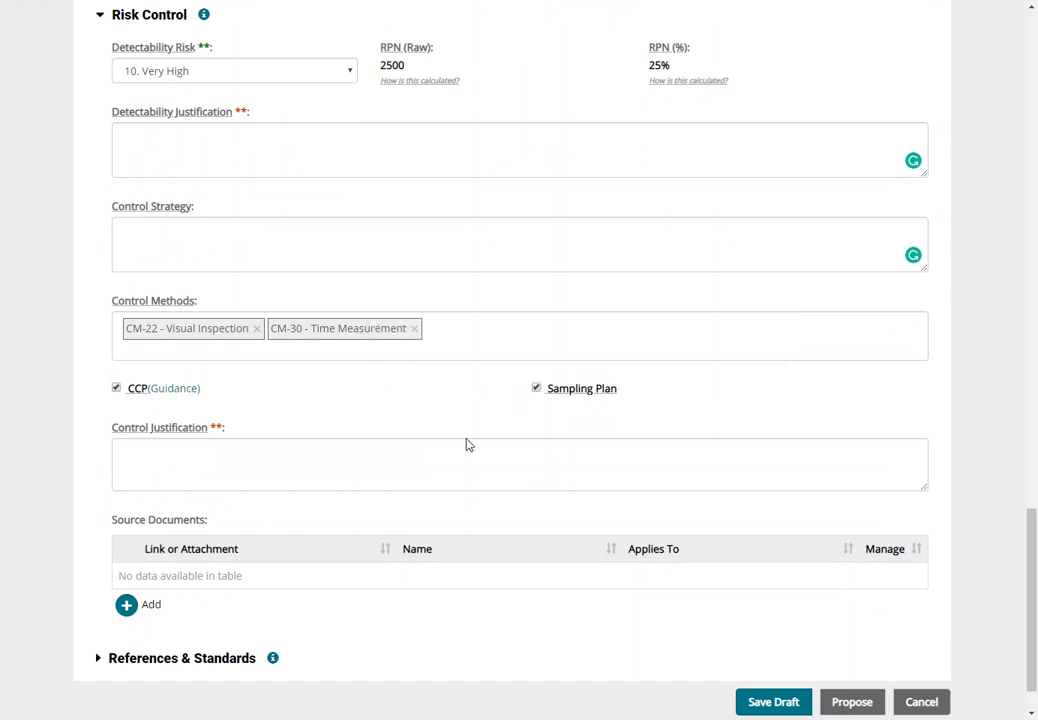
# - Review the Control Justification field, open a blank Source Documents entry under Risk Control to see its fields, and discard it
pyautogui.click(440, 455)
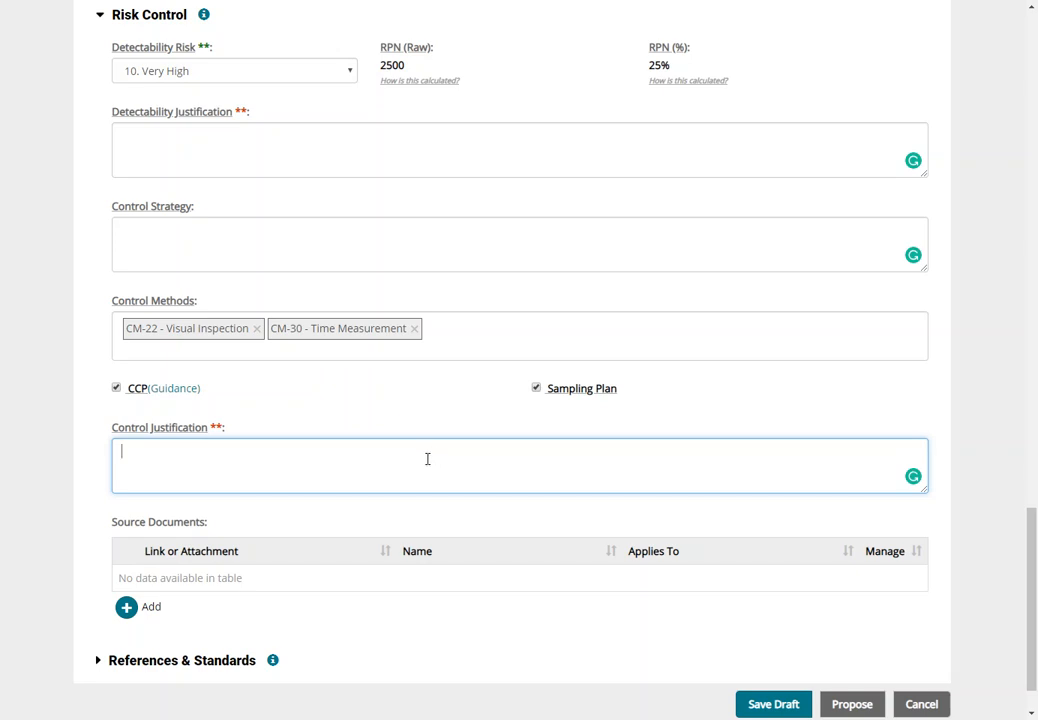
pyautogui.click(126, 607)
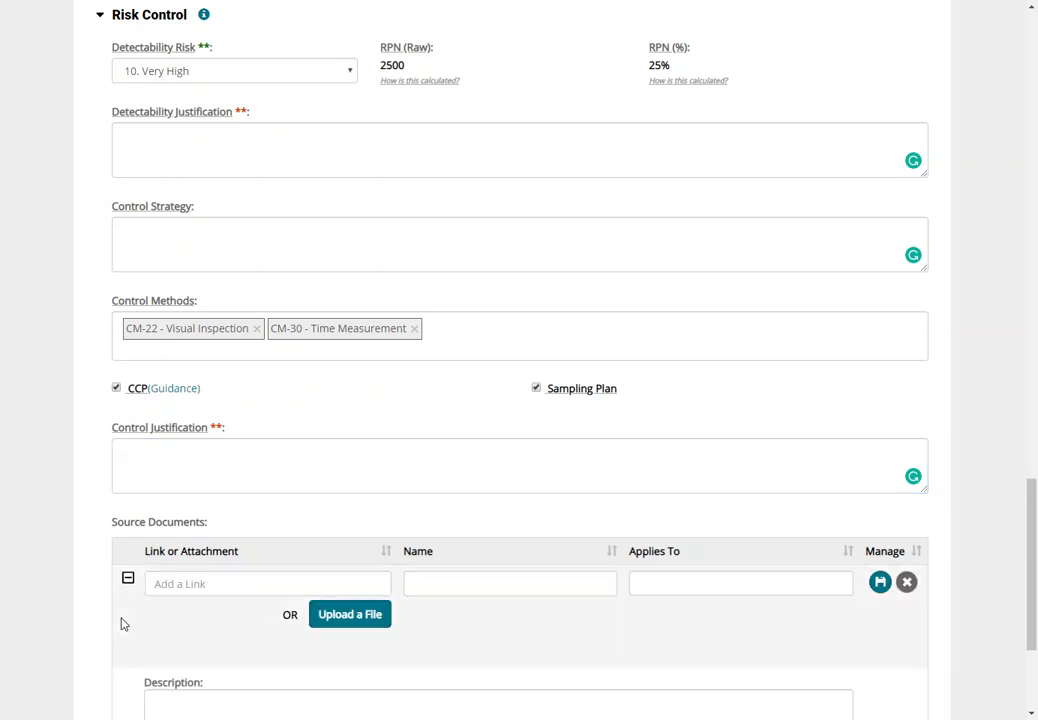
pyautogui.click(906, 583)
pyautogui.scroll(-1, 424, 591)
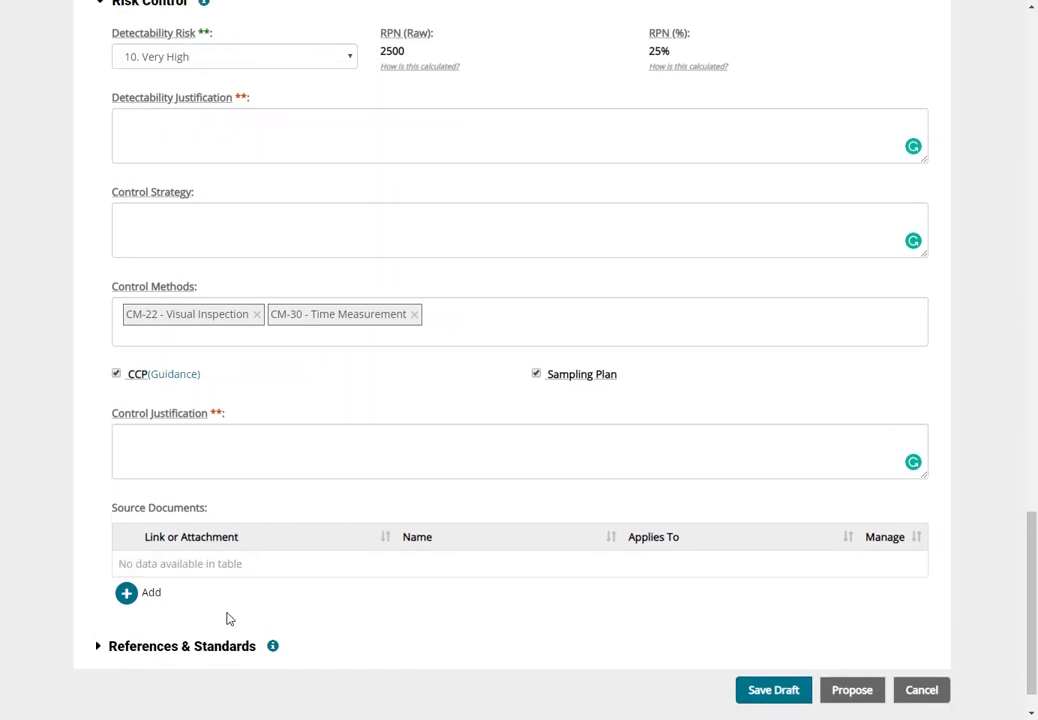
# - Expand the References & Standards section and save the Demo FQA attribute as a draft
pyautogui.click(100, 650)
pyautogui.scroll(-3, 155, 640)
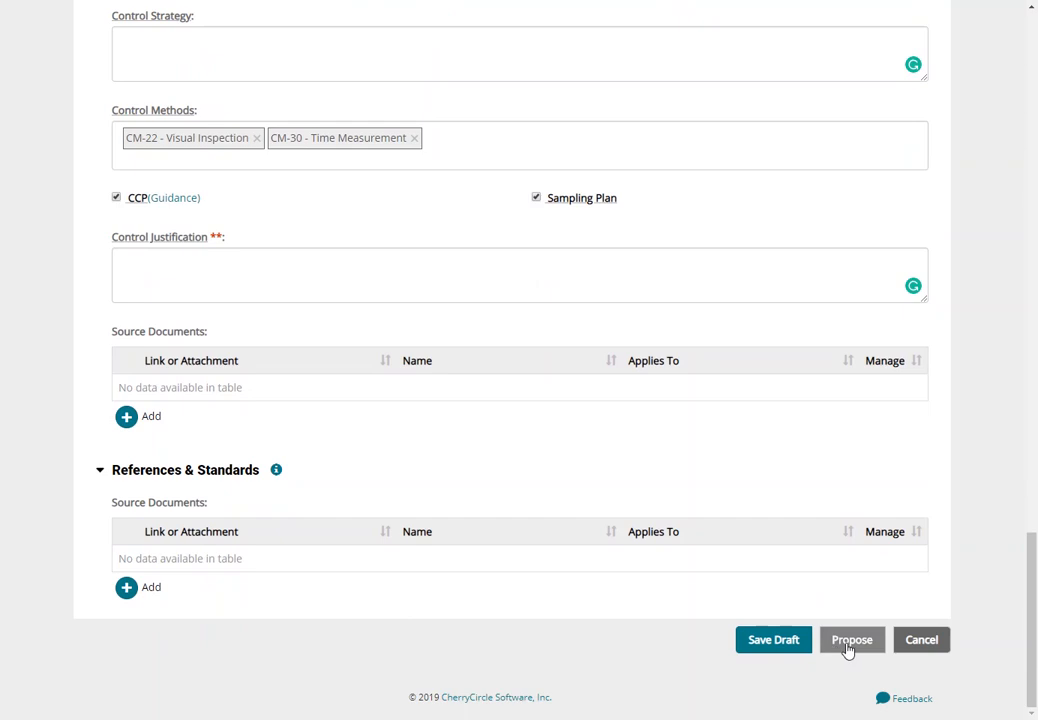
pyautogui.click(791, 645)
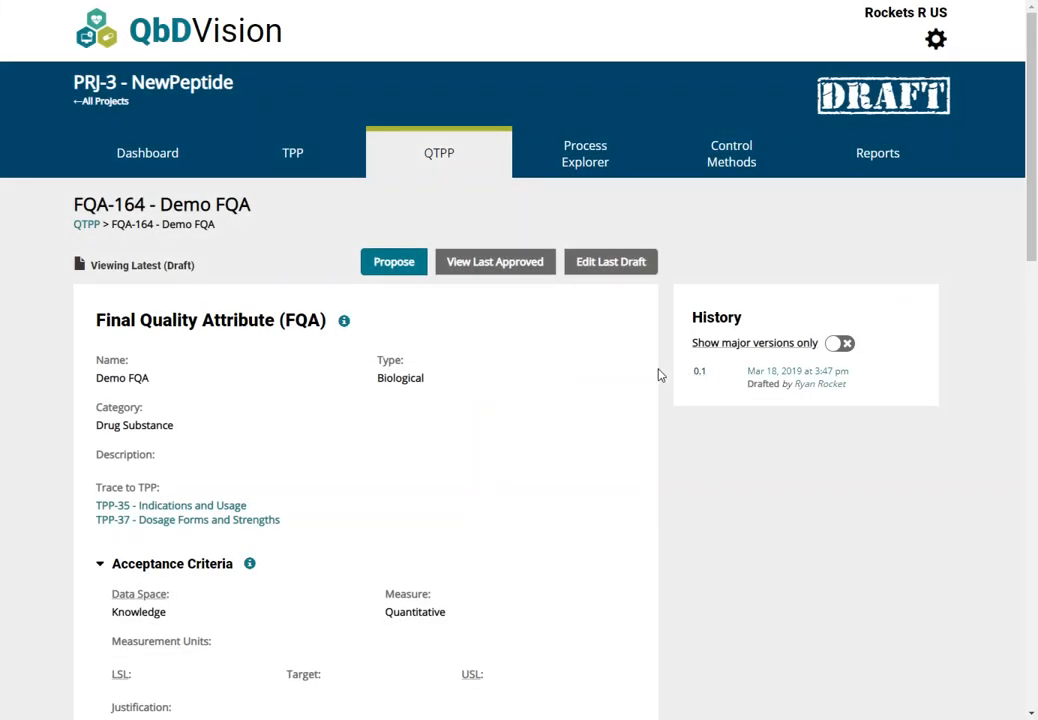
# - Reopen the last draft of Demo FQA for editing and review its form through to the References & Standards section
pyautogui.click(596, 264)
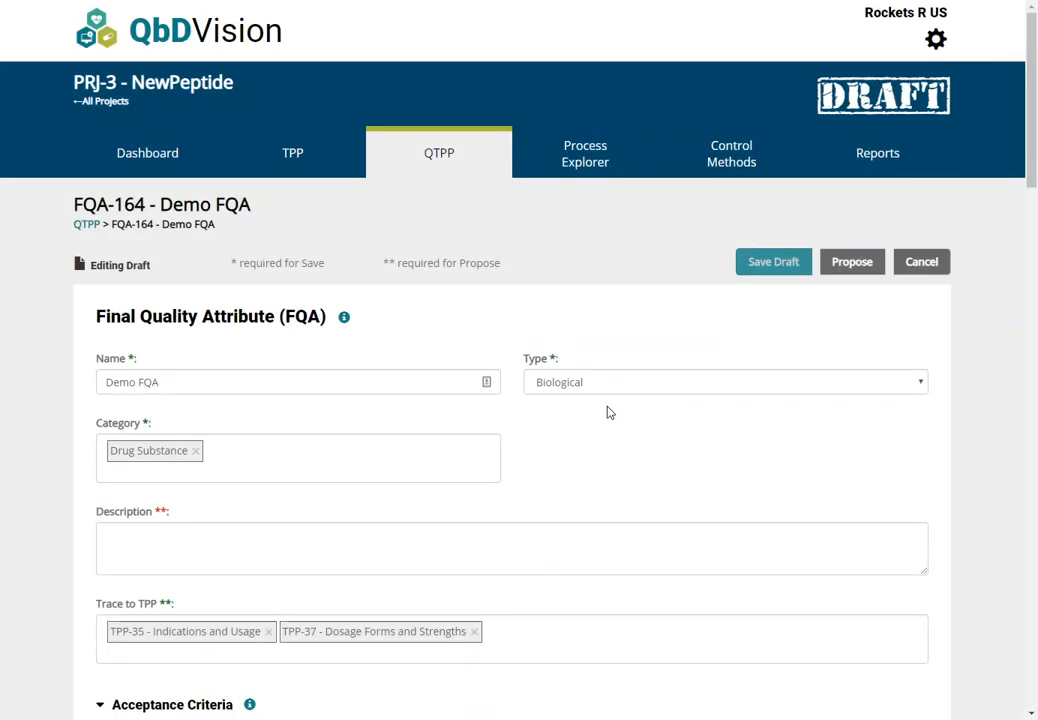
pyautogui.scroll(-1, 774, 453)
pyautogui.scroll(1, 776, 453)
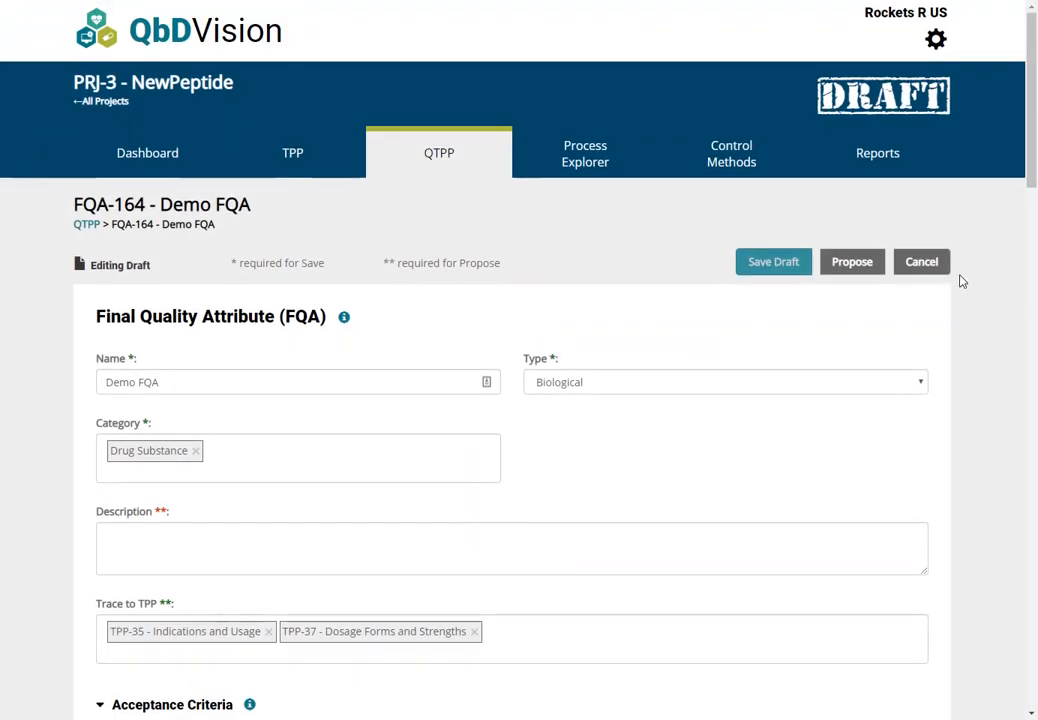
pyautogui.moveTo(1033, 175); pyautogui.dragTo(985, 700)
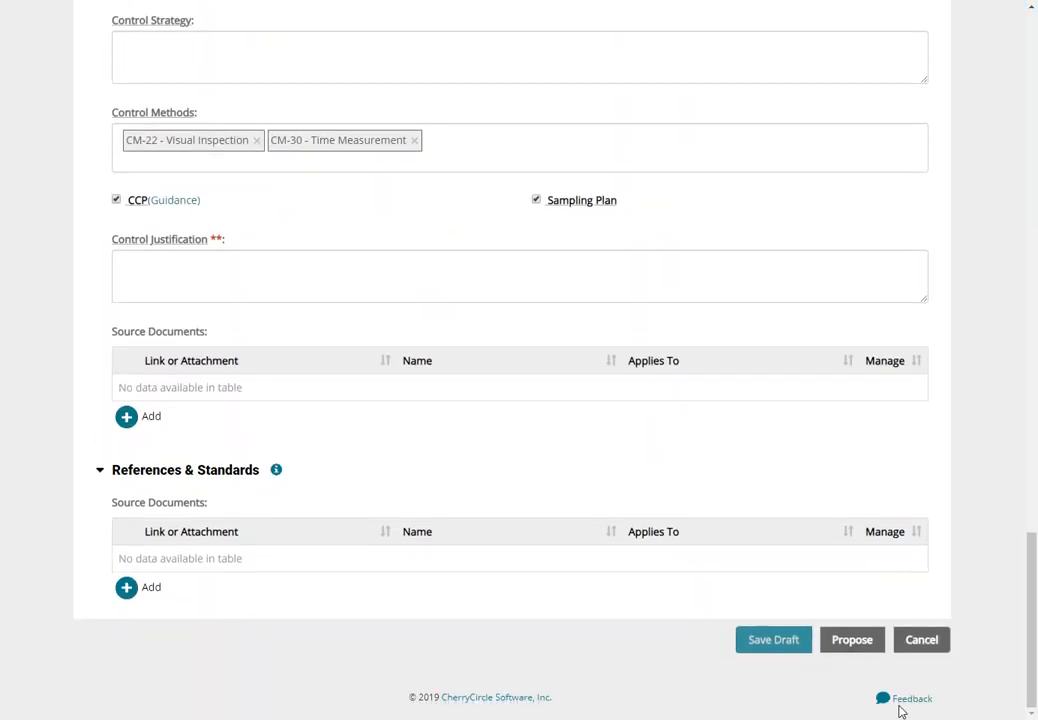